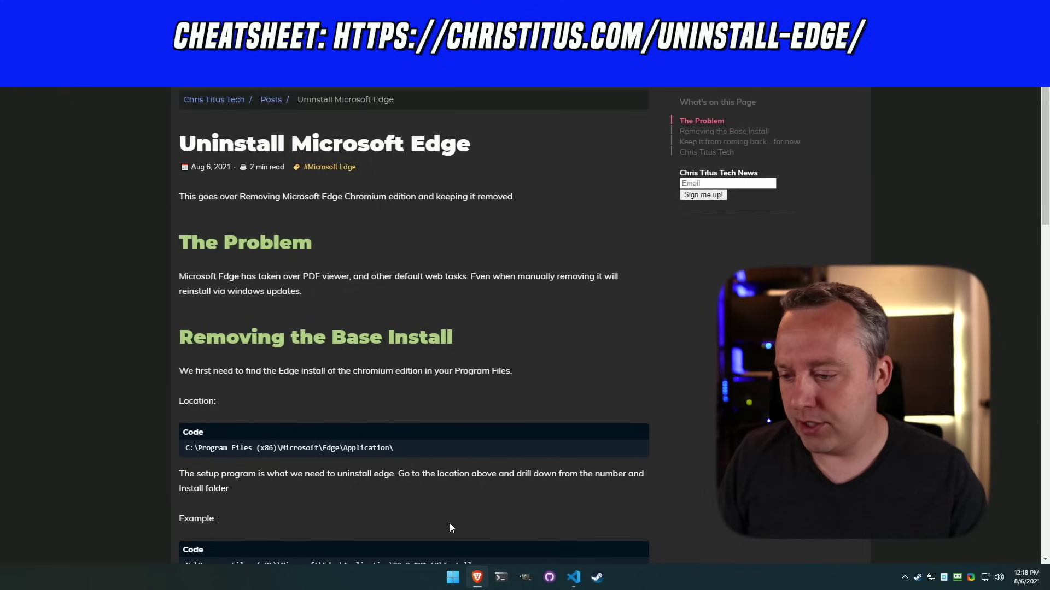
Run a 'stop edge' web search from the Start menu, then close the Bing results window.
{"action": "left_click", "coordinate": [451, 579]}
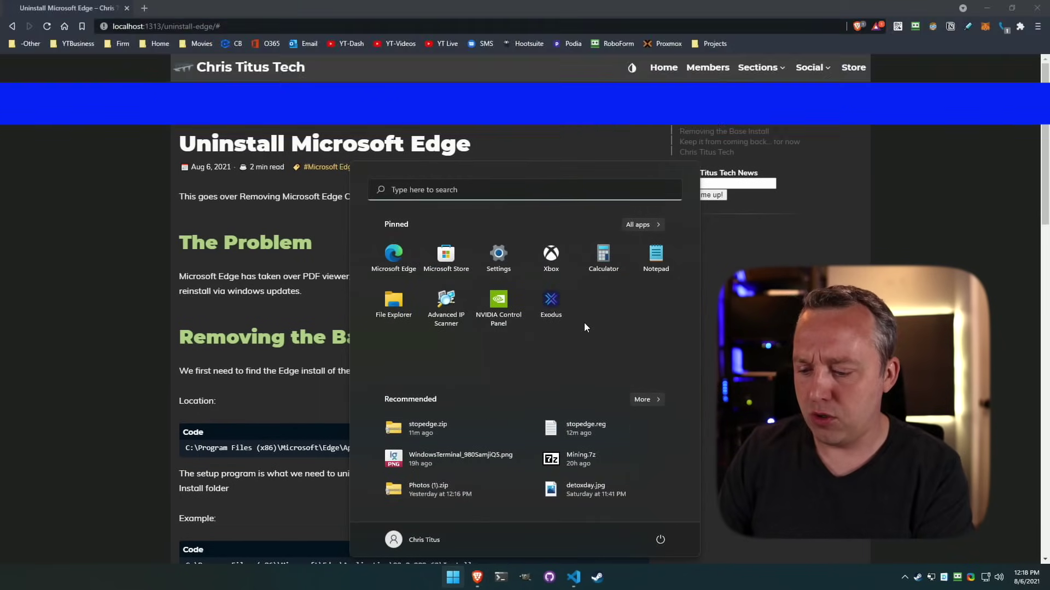
{"action": "type", "text": "stop edge"}
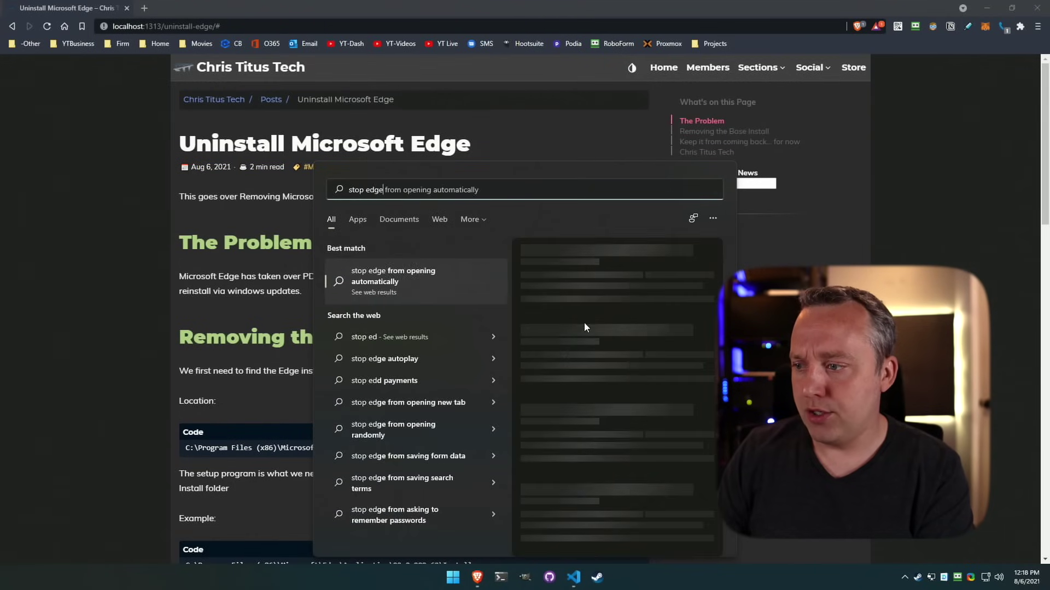
{"action": "key", "text": "Return"}
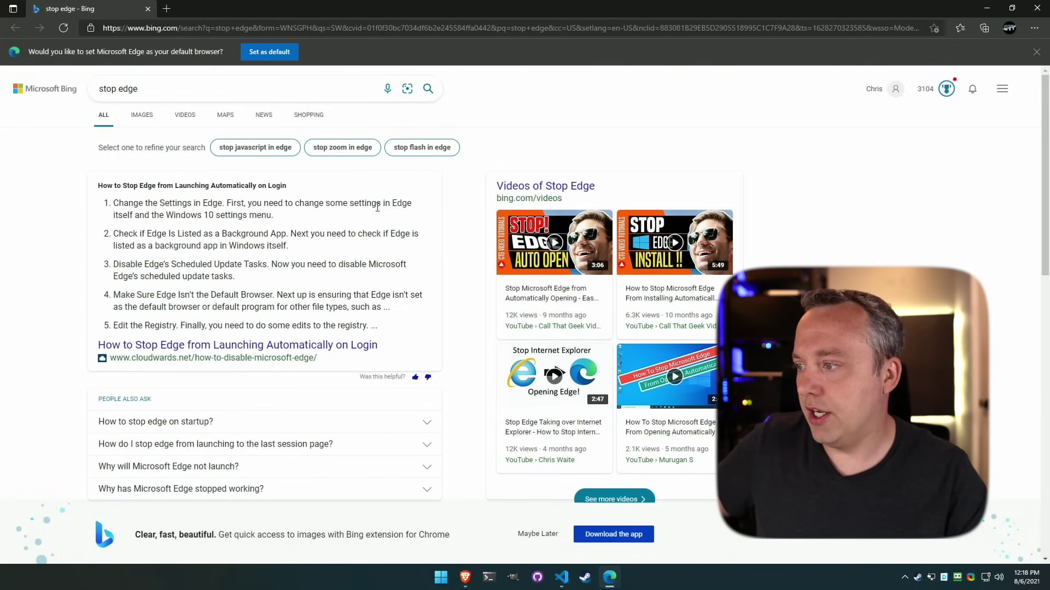
{"action": "left_click", "coordinate": [1037, 9]}
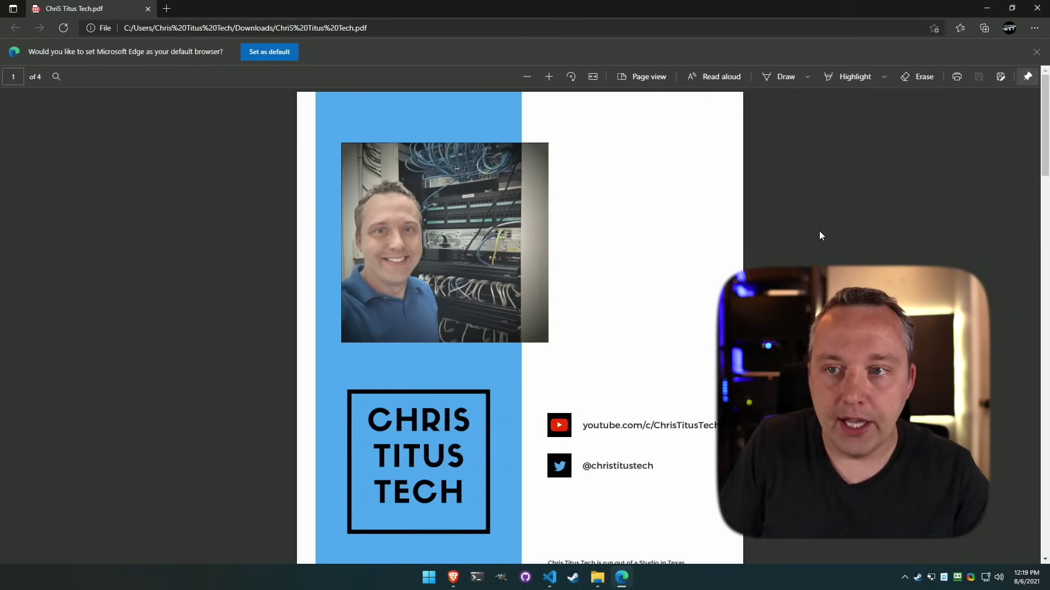
Close the Edge PDF viewer window.
{"action": "left_click", "coordinate": [1038, 9]}
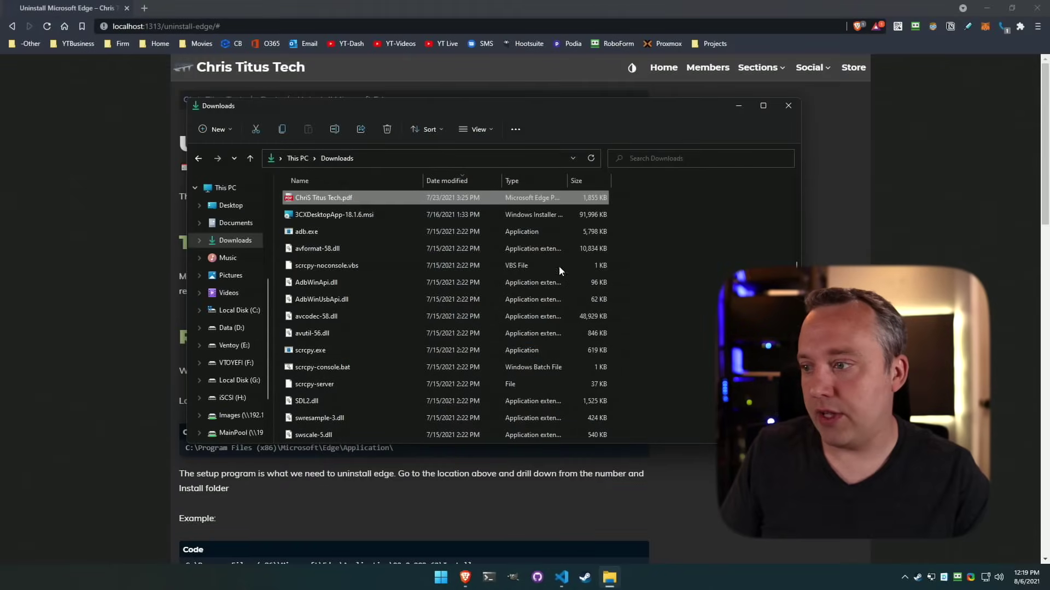
Change Chris Titus Tech.pdf's opener from Edge to Brave in Properties, then close Downloads.
{"action": "right_click", "coordinate": [360, 199]}
{"action": "left_click", "coordinate": [412, 307]}
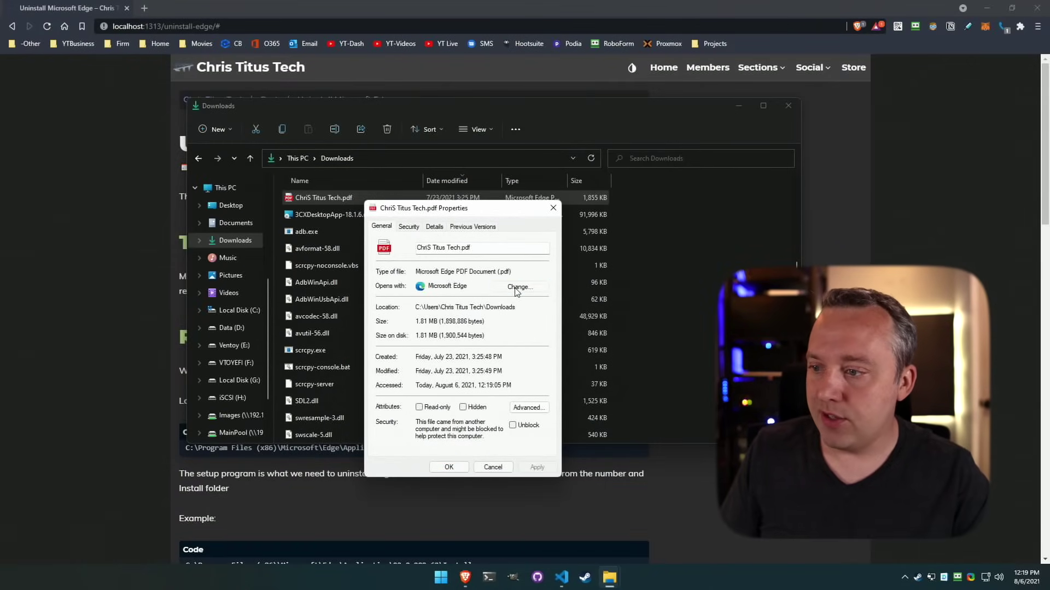
{"action": "left_click", "coordinate": [514, 287]}
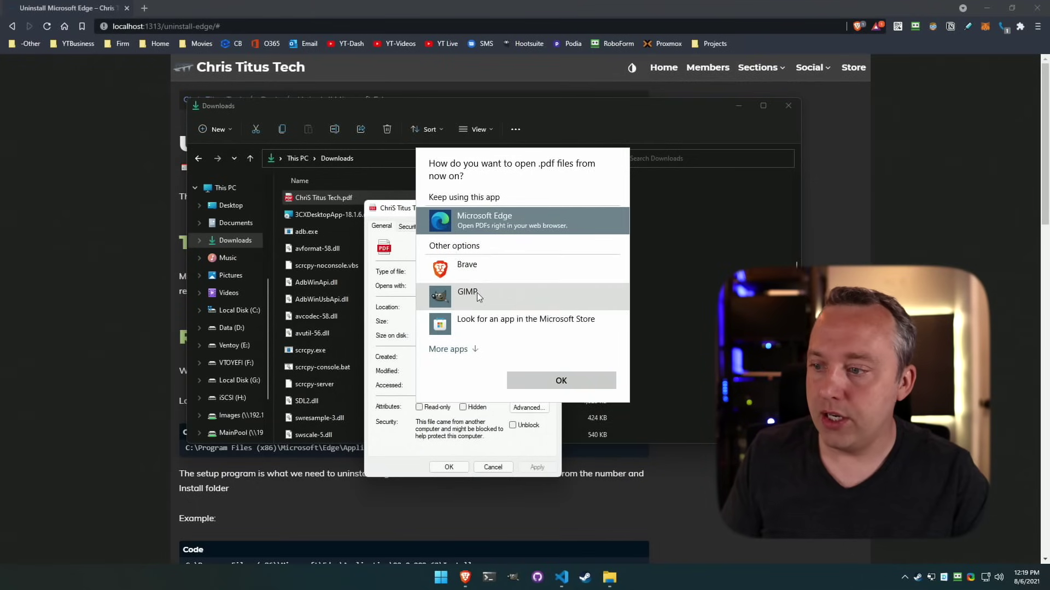
{"action": "left_click", "coordinate": [457, 348]}
{"action": "scroll", "coordinate": [506, 328], "scroll_direction": "down", "scroll_amount": 5}
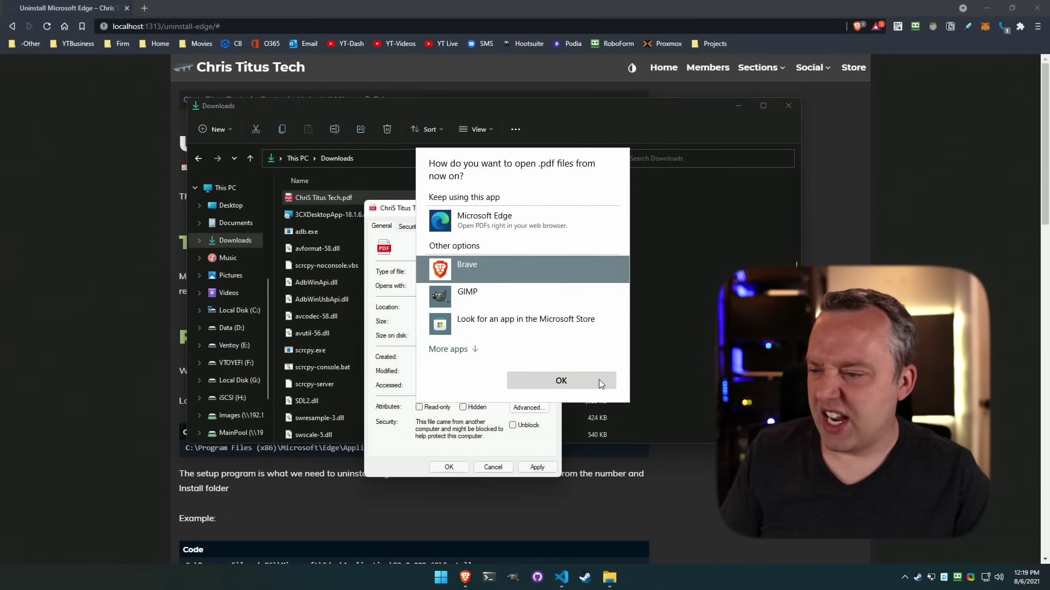
{"action": "left_click", "coordinate": [598, 379]}
{"action": "left_click", "coordinate": [537, 467]}
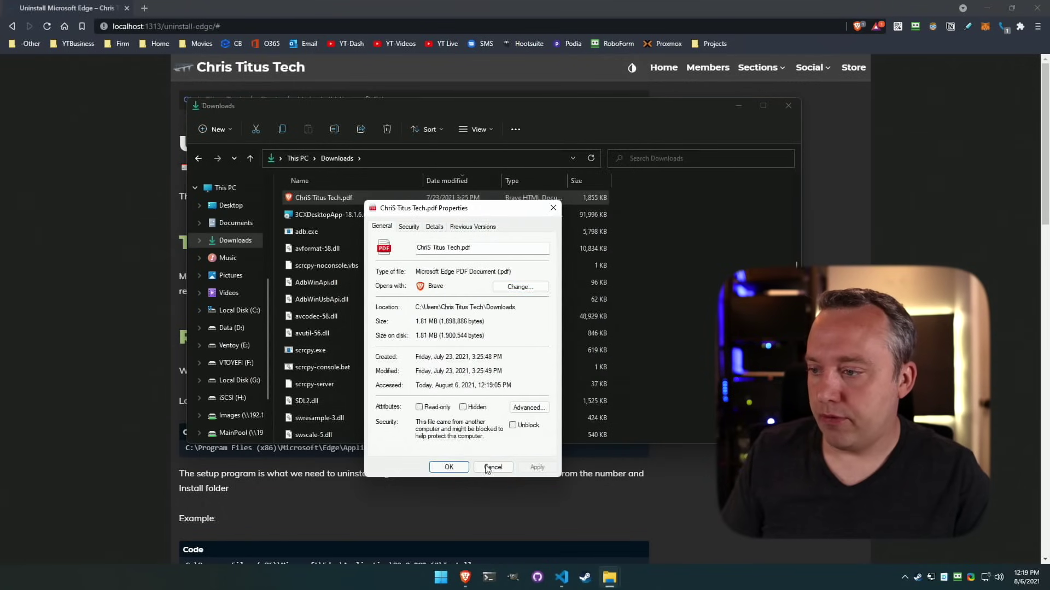
{"action": "left_click", "coordinate": [447, 468]}
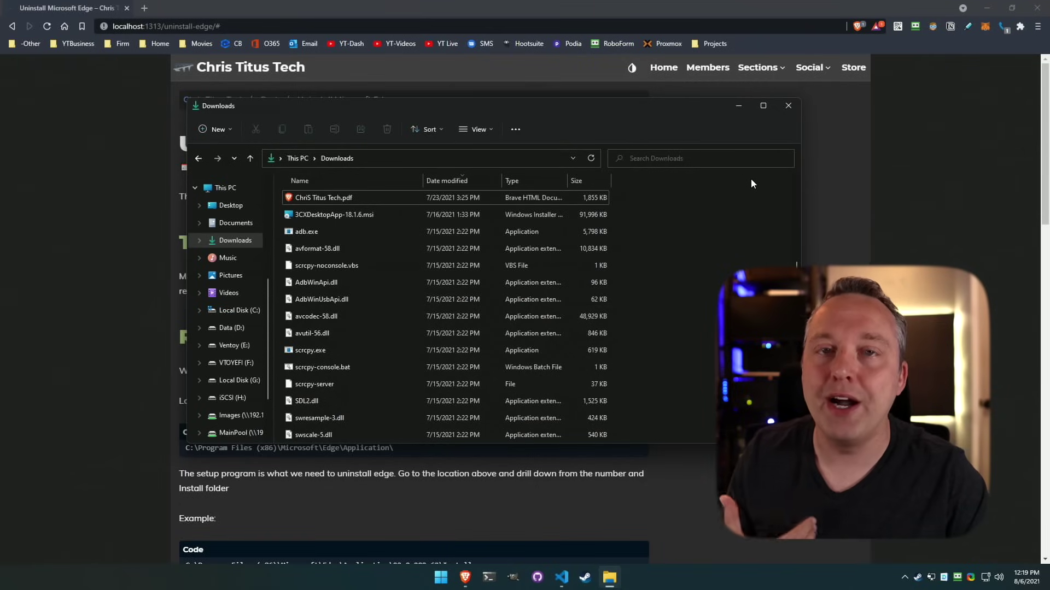
{"action": "left_click", "coordinate": [788, 106]}
{"action": "scroll", "coordinate": [682, 380], "scroll_direction": "down", "scroll_amount": 2}
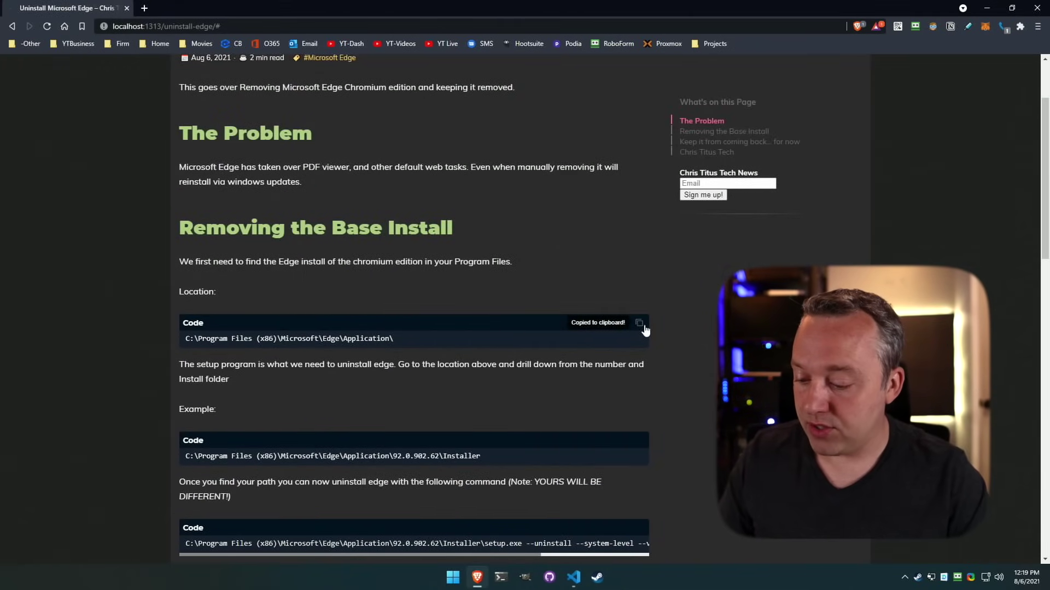
Paste the copied Edge Application path into the Run dialog to open that folder.
{"action": "key", "text": "super+r"}
{"action": "type", "text": "C:\\Program Files (x86)\\Microsoft\\Edge\\Application\\"}
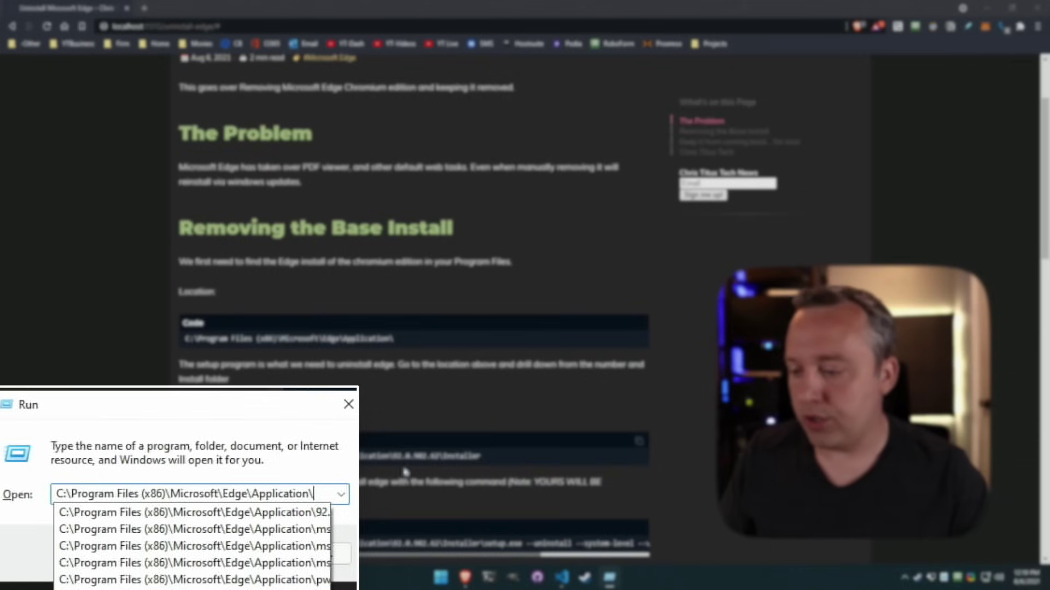
{"action": "right_click", "coordinate": [441, 577]}
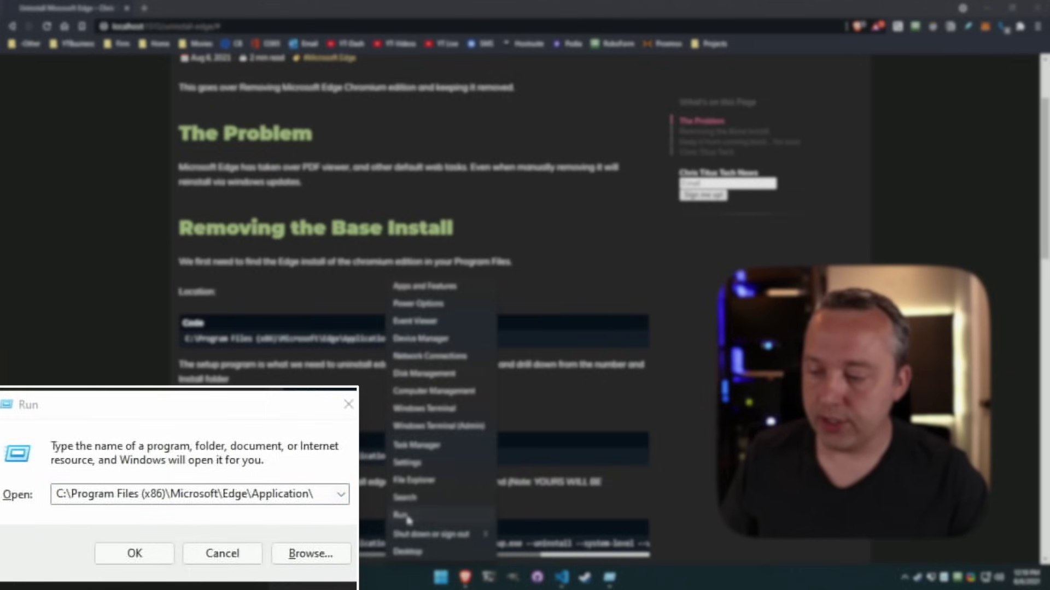
{"action": "left_click", "coordinate": [262, 425]}
{"action": "left_click", "coordinate": [135, 553]}
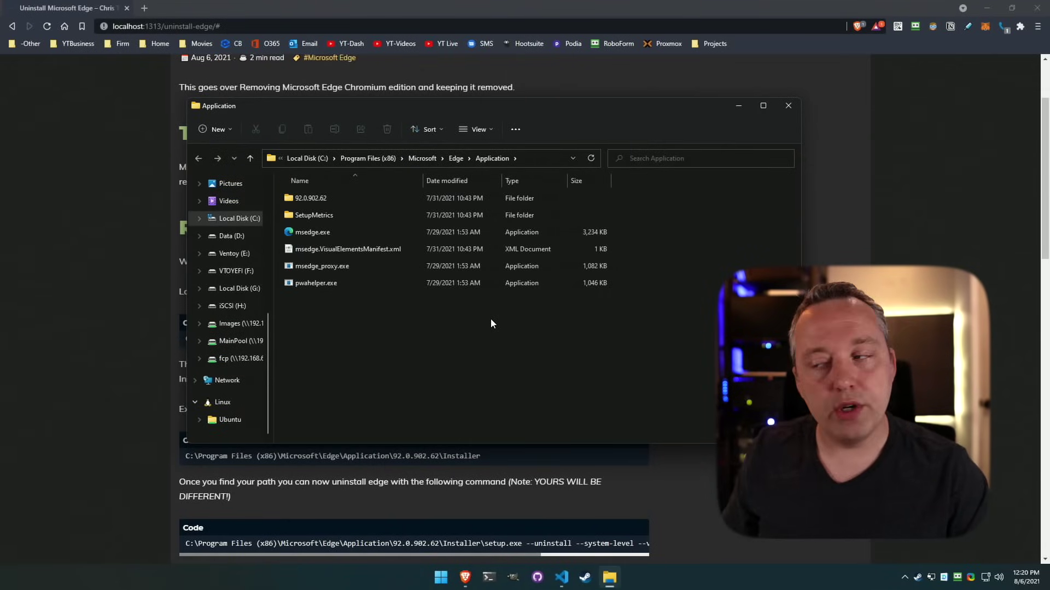
Open 92.0.902.62\Installer and copy the Installer folder's full path from the address bar.
{"action": "double_click", "coordinate": [313, 199]}
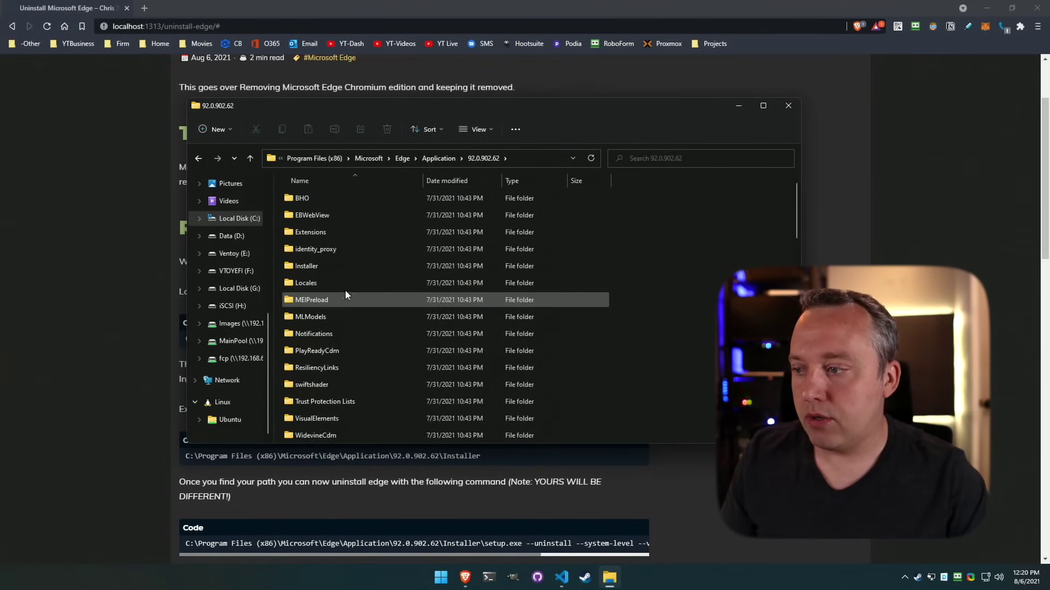
{"action": "double_click", "coordinate": [320, 269]}
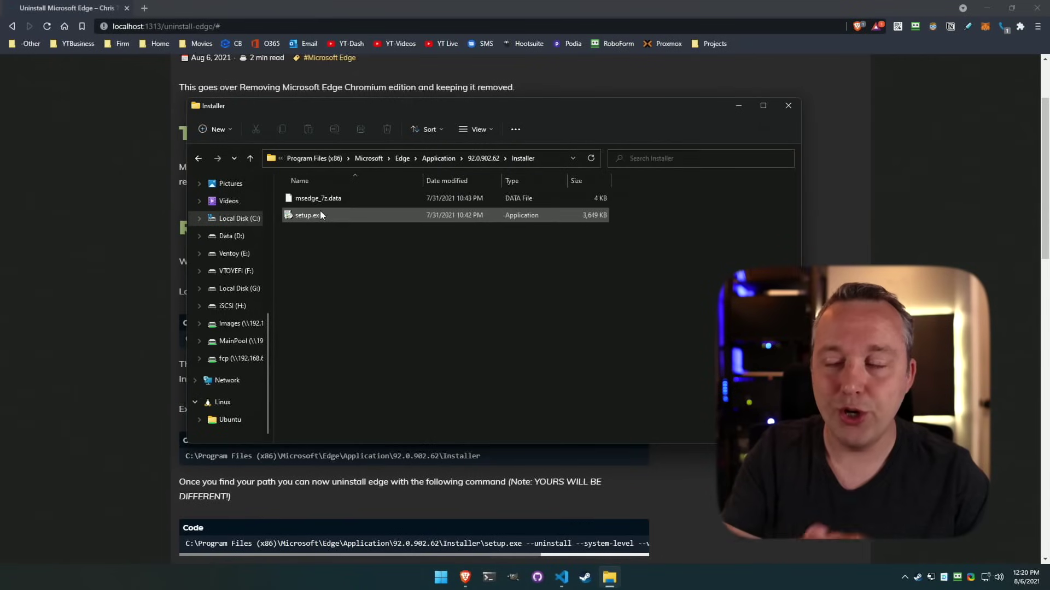
{"action": "left_click", "coordinate": [513, 159]}
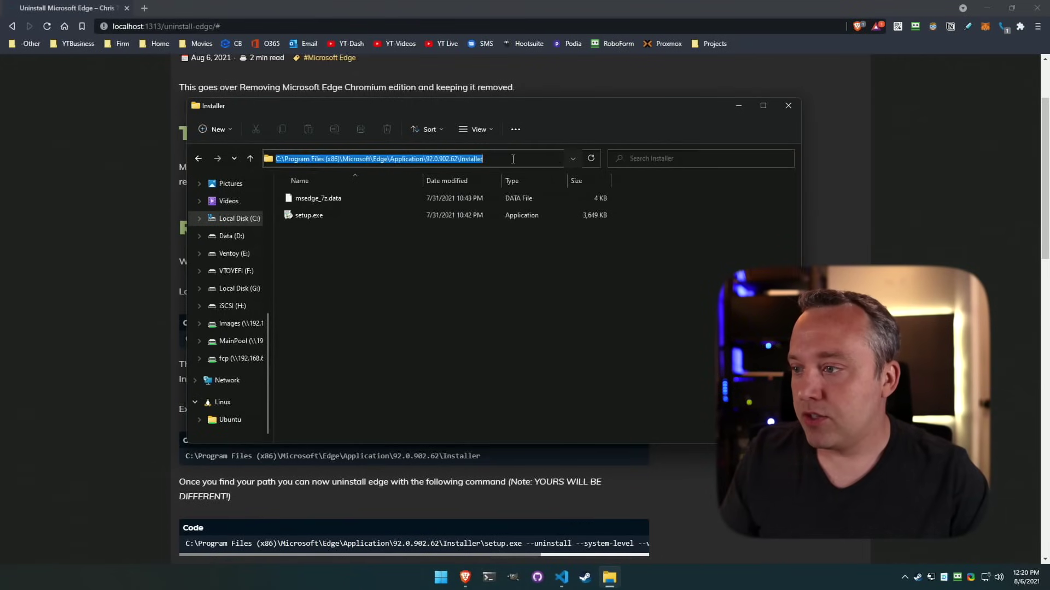
{"action": "right_click", "coordinate": [424, 160]}
{"action": "left_click", "coordinate": [458, 196]}
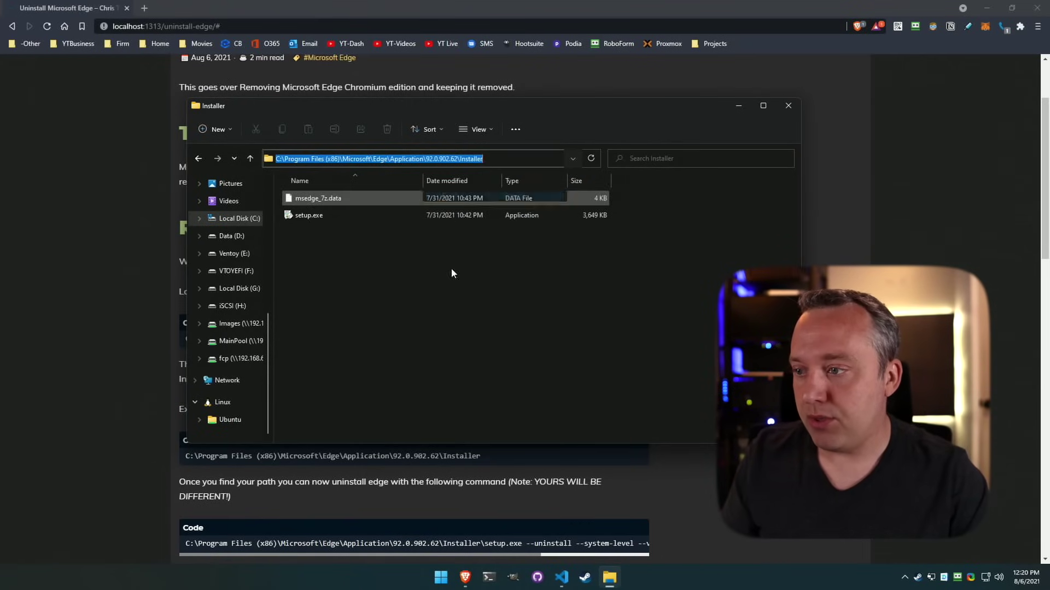
{"action": "right_click", "coordinate": [442, 579]}
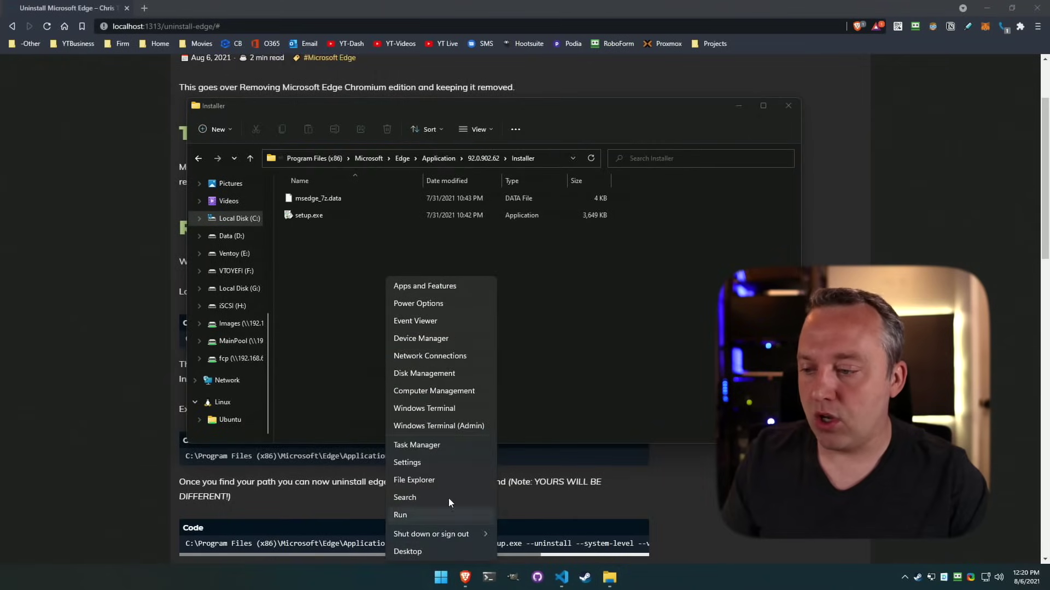
Start an admin Windows Terminal in cmd and enter the Installer path followed by a backslash.
{"action": "left_click", "coordinate": [449, 422]}
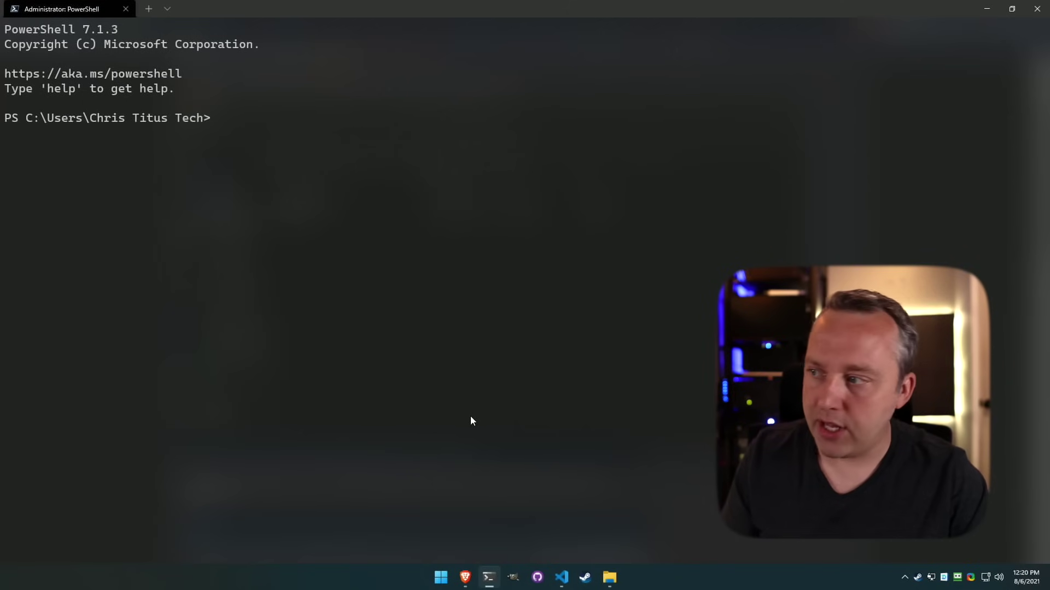
{"action": "type", "text": "cmd"}
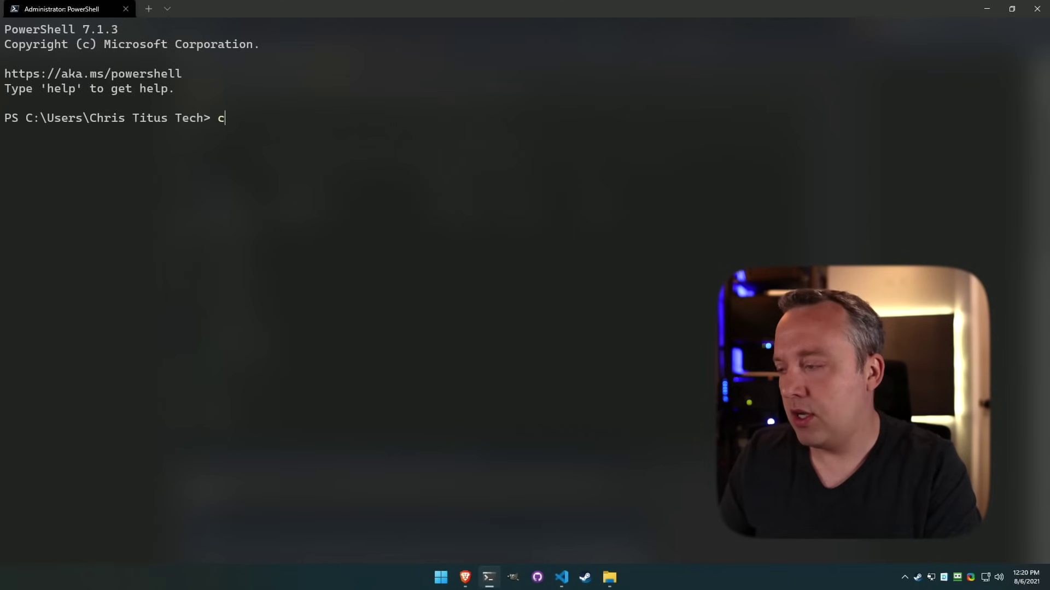
{"action": "key", "text": "Return"}
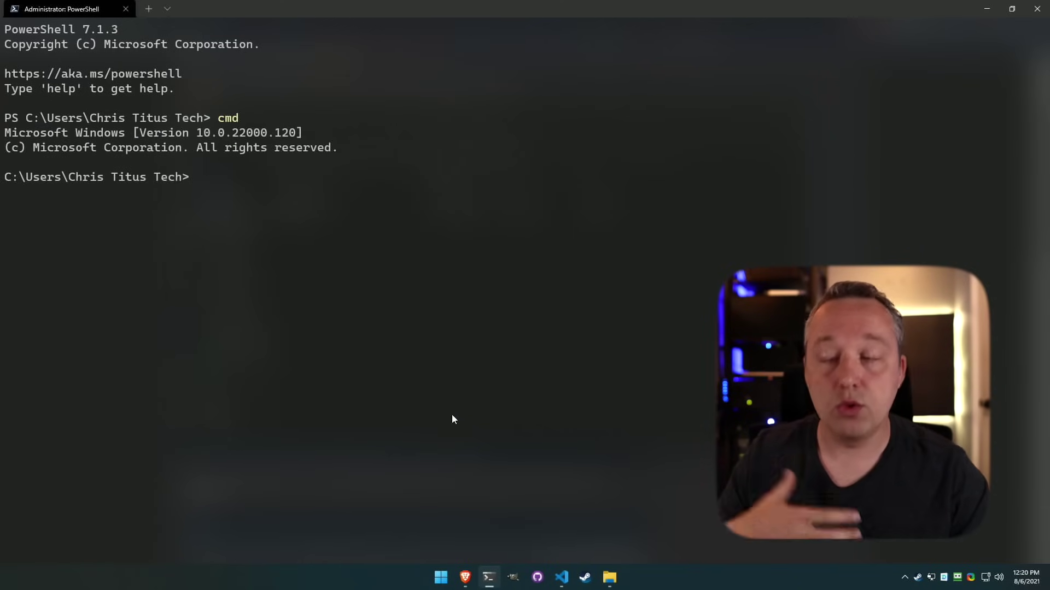
{"action": "key", "text": "ctrl+v"}
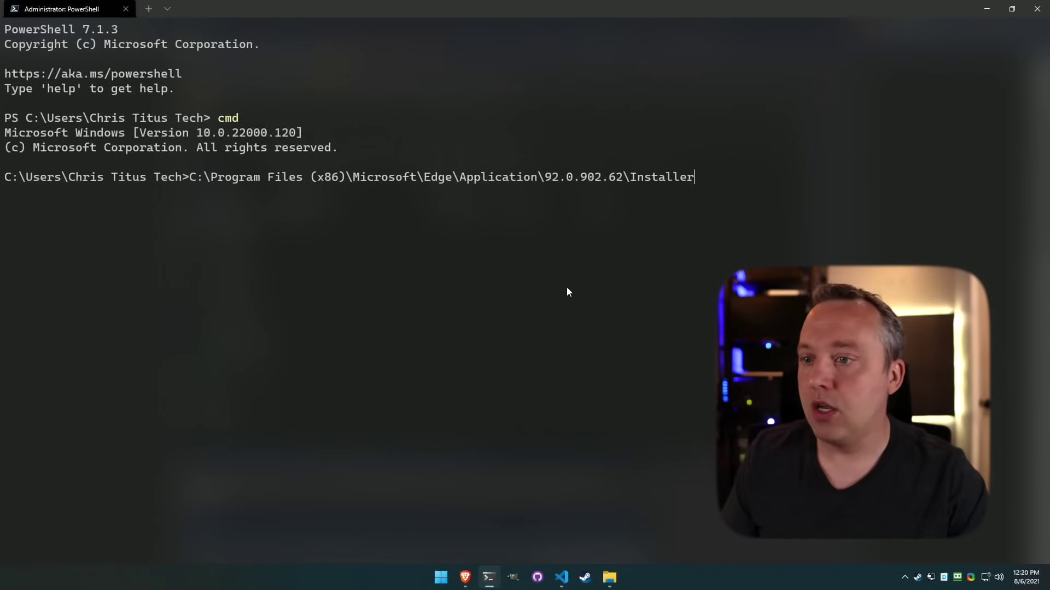
{"action": "type", "text": "\\"}
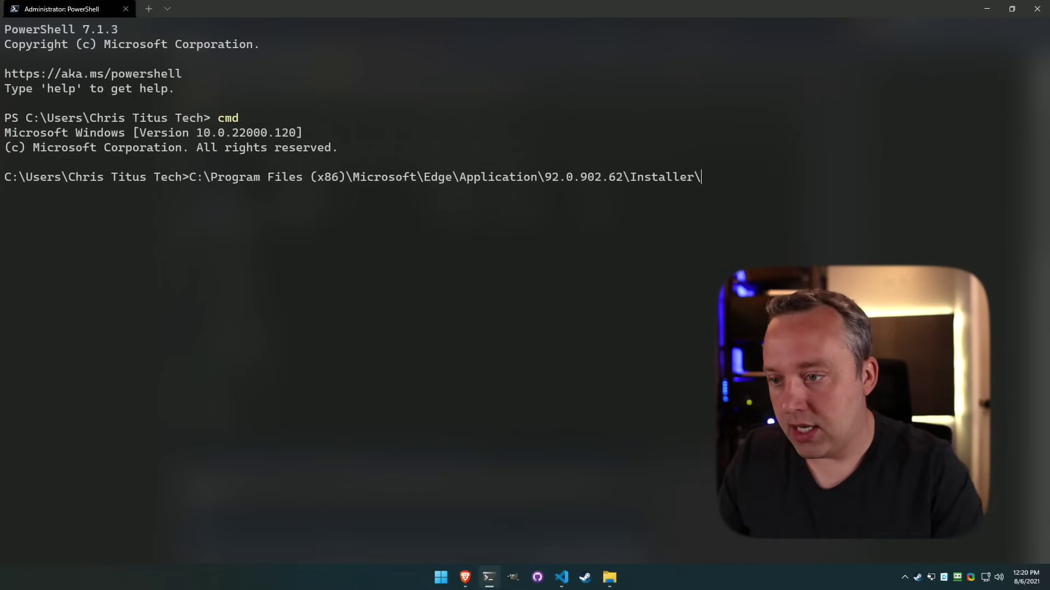
{"action": "left_click", "coordinate": [465, 578]}
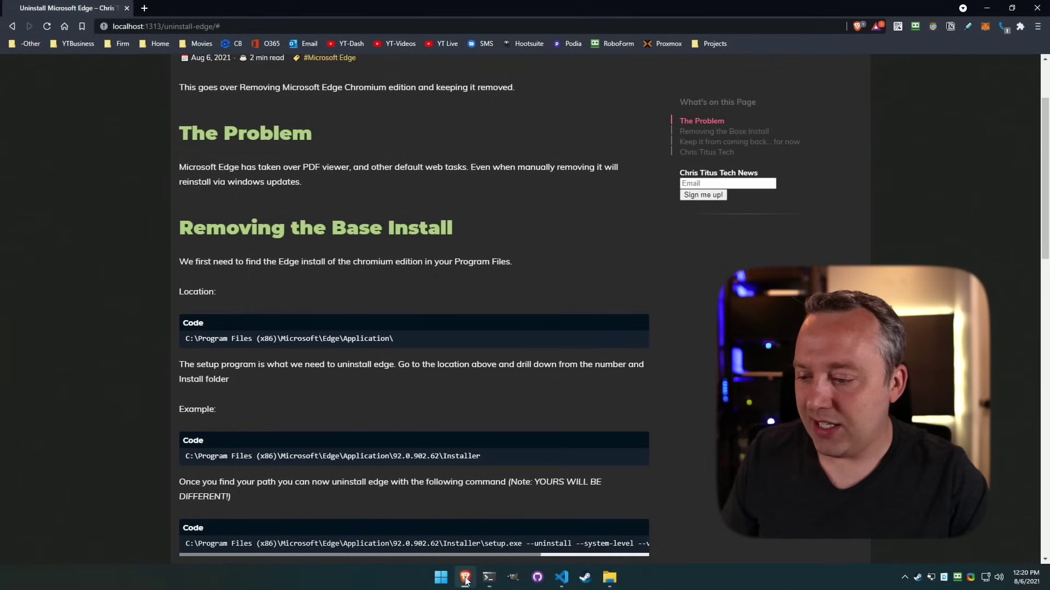
Copy the guide's setup.exe --uninstall --system-level --verbose-logging --force-uninstall command and run it in cmd.
{"action": "scroll", "coordinate": [546, 517], "scroll_direction": "down", "scroll_amount": 2}
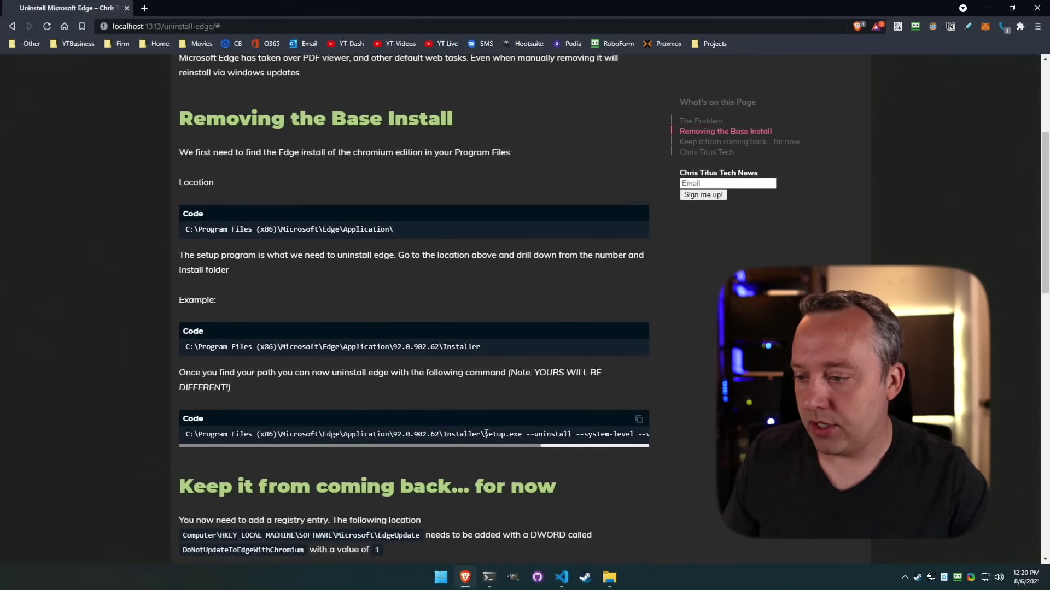
{"action": "left_click_drag", "start_coordinate": [498, 439], "coordinate": [651, 432]}
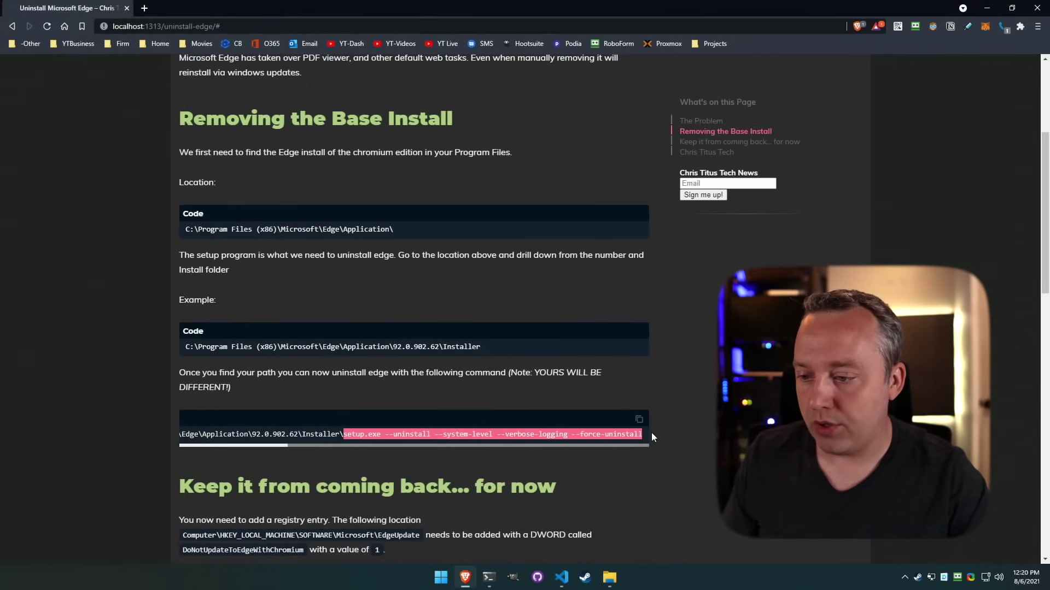
{"action": "right_click", "coordinate": [612, 436]}
{"action": "left_click", "coordinate": [641, 443]}
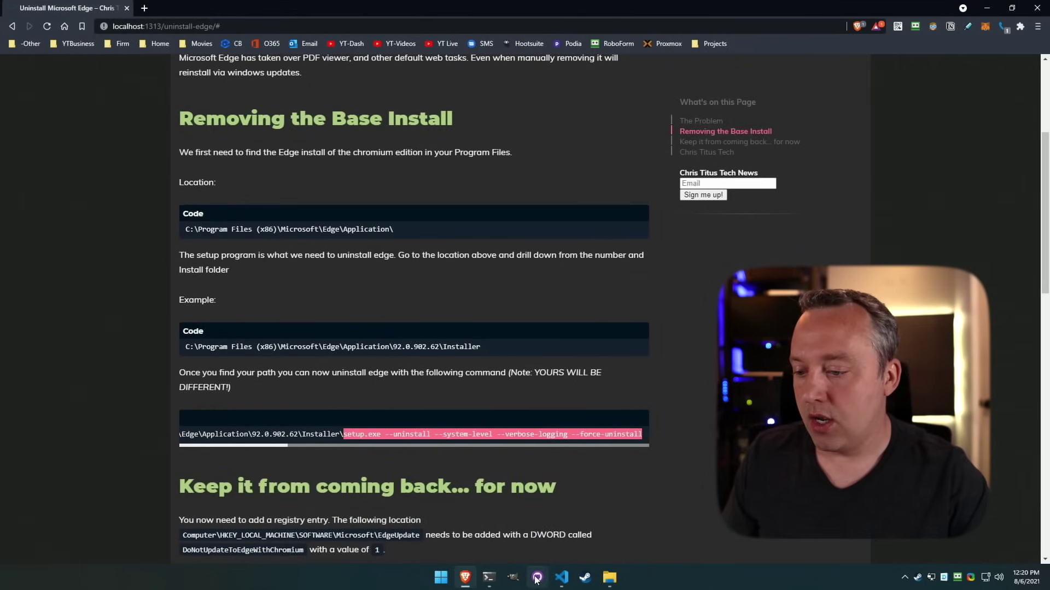
{"action": "key", "text": "alt+Tab"}
{"action": "key", "text": "ctrl+v"}
{"action": "key", "text": "Return"}
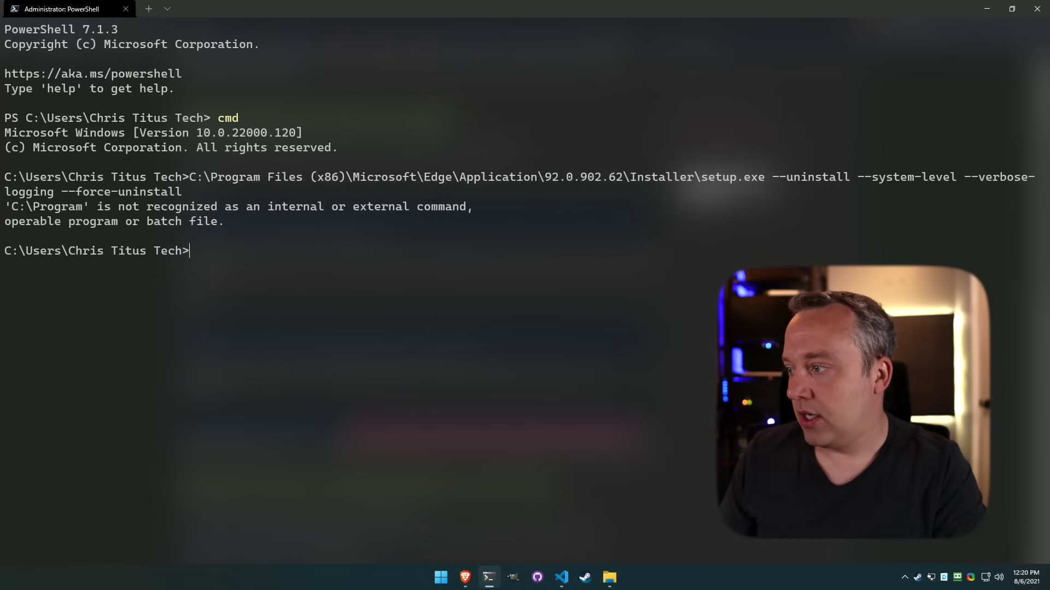
Recall the uninstall command, wrap the setup.exe path in double quotes, and rerun it.
{"action": "key", "text": "Up"}
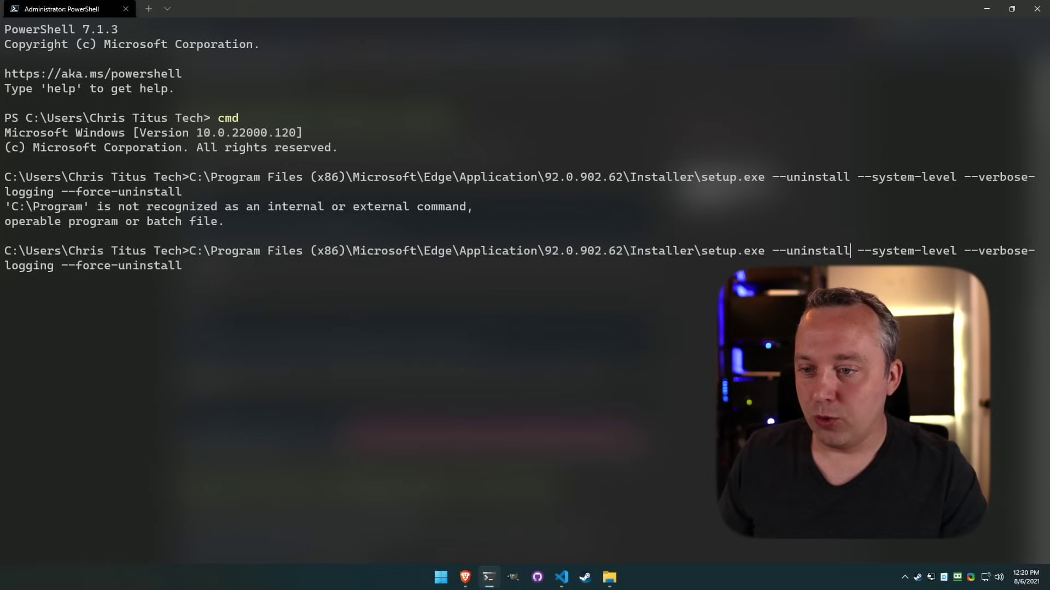
{"action": "key", "text": "ctrl+Left"}
{"action": "key", "text": "ctrl+Left"}
{"action": "key", "text": "ctrl+Left"}
{"action": "key", "text": "ctrl+Left"}
{"action": "key", "text": "Left"}
{"action": "type", "text": "\""}
{"action": "key", "text": "Left"}
{"action": "key", "text": "Left"}
{"action": "key", "text": "Left"}
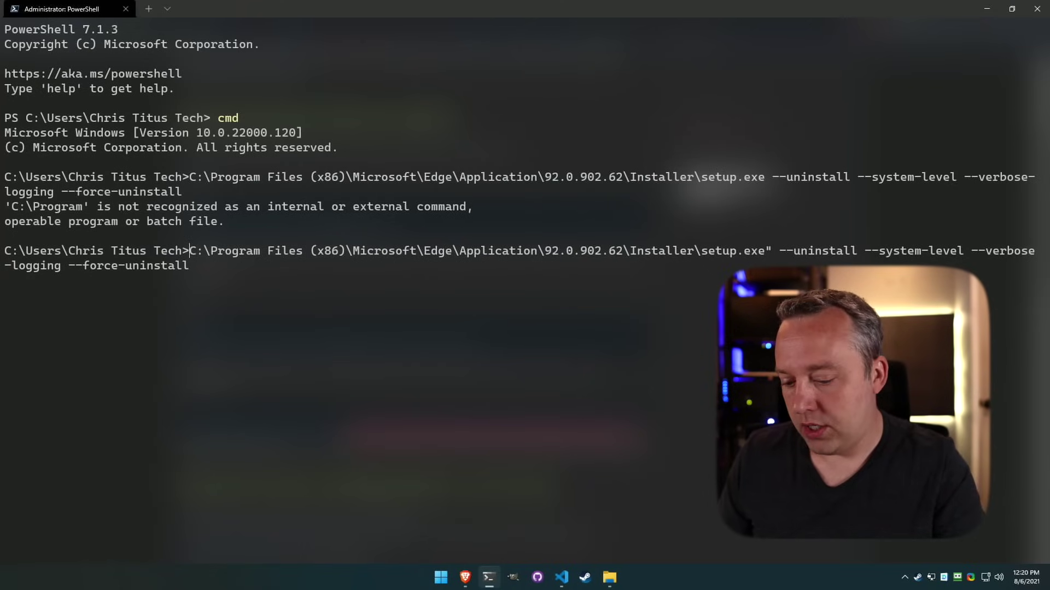
{"action": "type", "text": "\""}
{"action": "key", "text": "Return"}
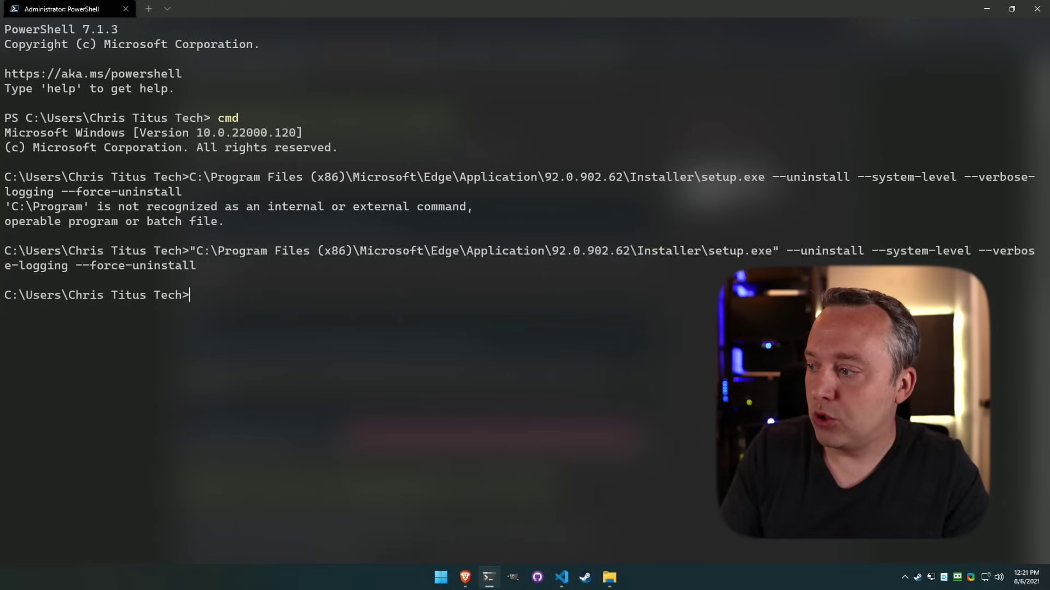
{"action": "key", "text": "super"}
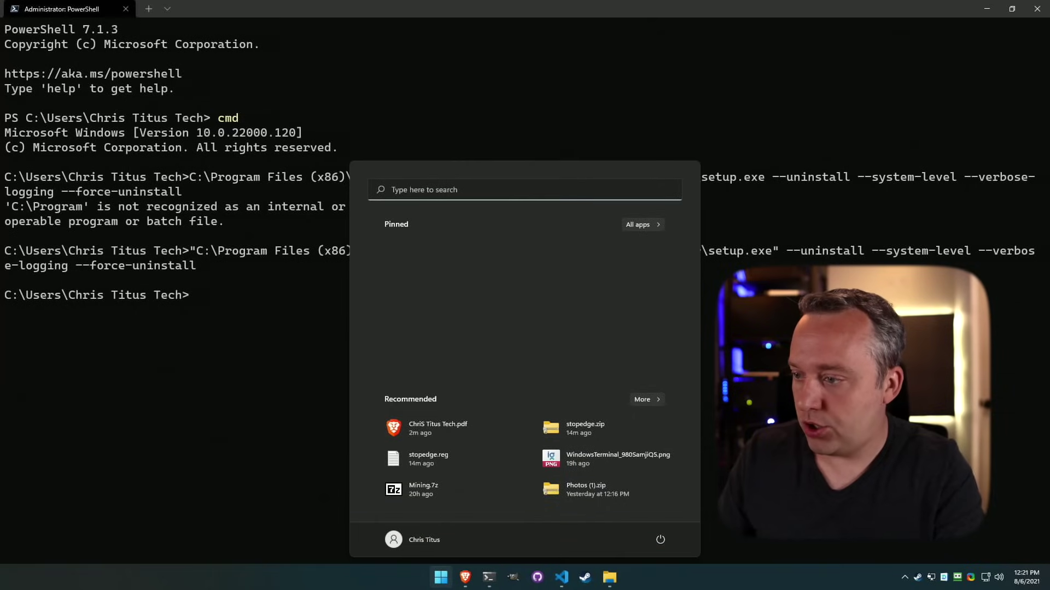
Search 'edge' in Start, then confirm the Edge Application and Edge folders are now unavailable.
{"action": "type", "text": "edge"}
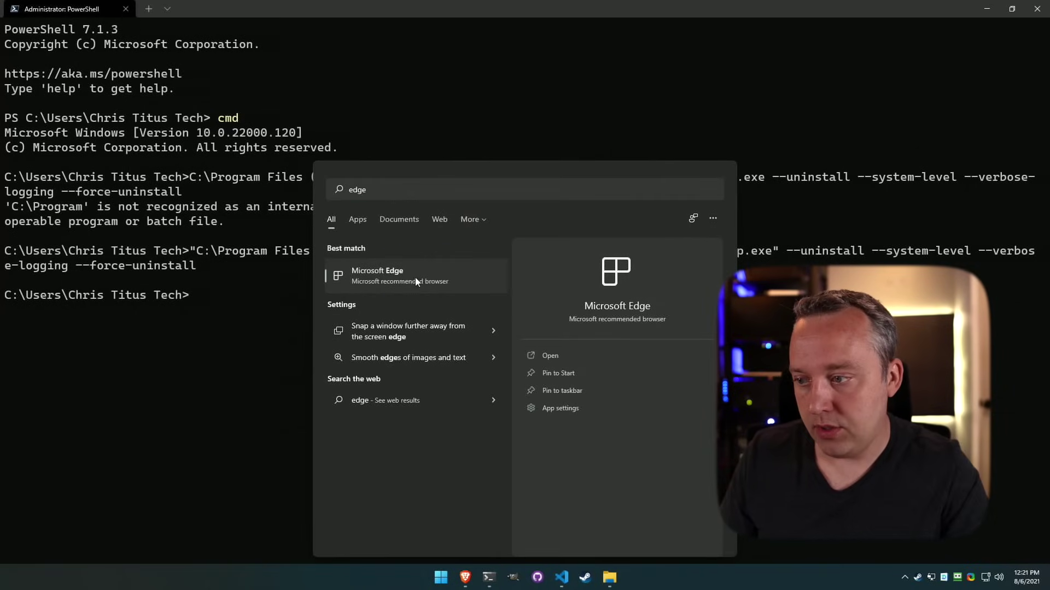
{"action": "left_click", "coordinate": [440, 577]}
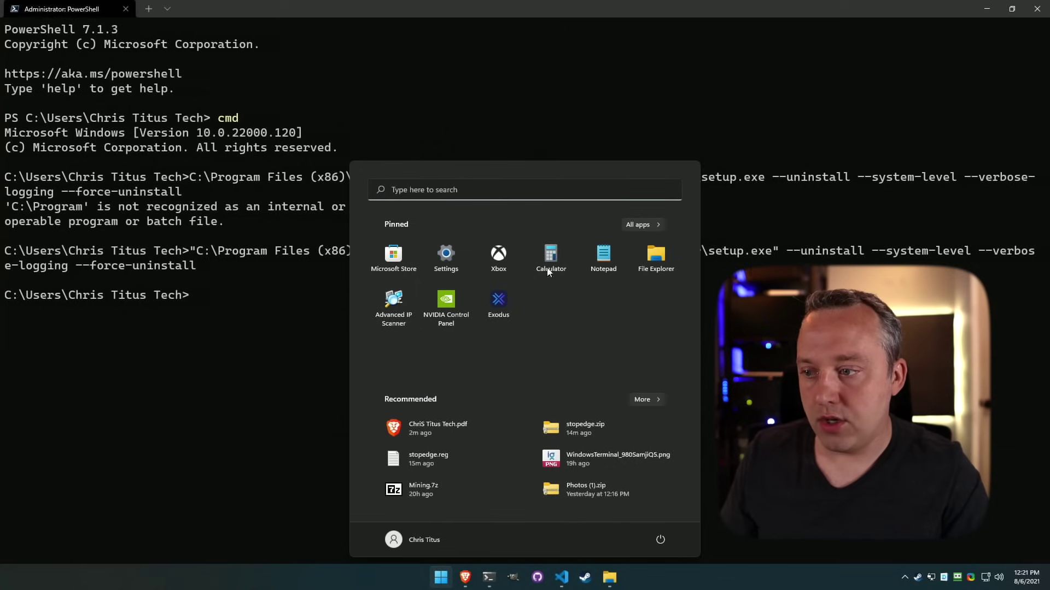
{"action": "left_click", "coordinate": [613, 579]}
{"action": "left_click", "coordinate": [453, 158]}
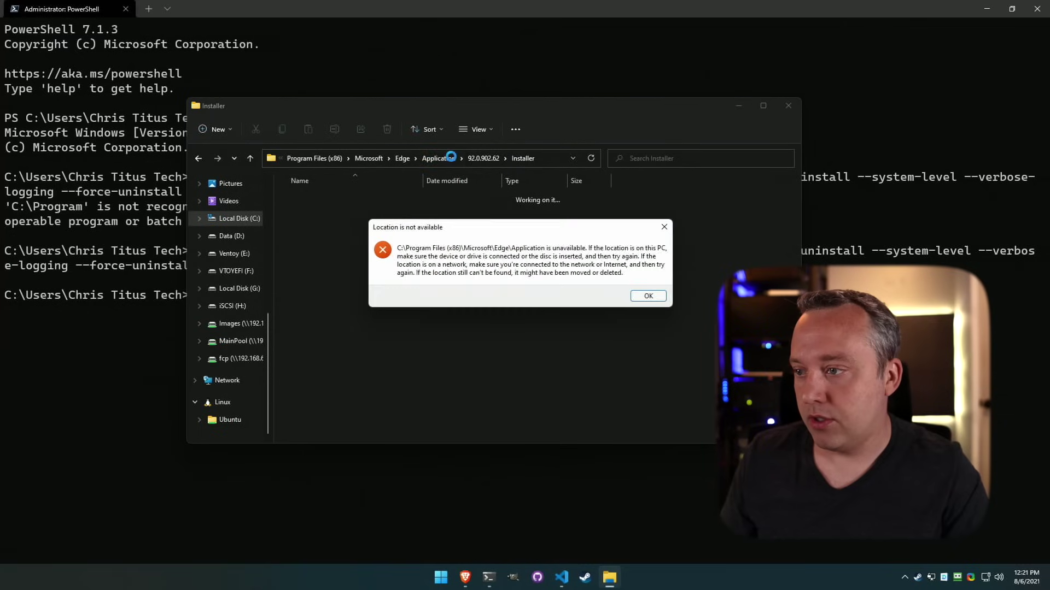
{"action": "left_click", "coordinate": [641, 293]}
{"action": "left_click", "coordinate": [407, 159]}
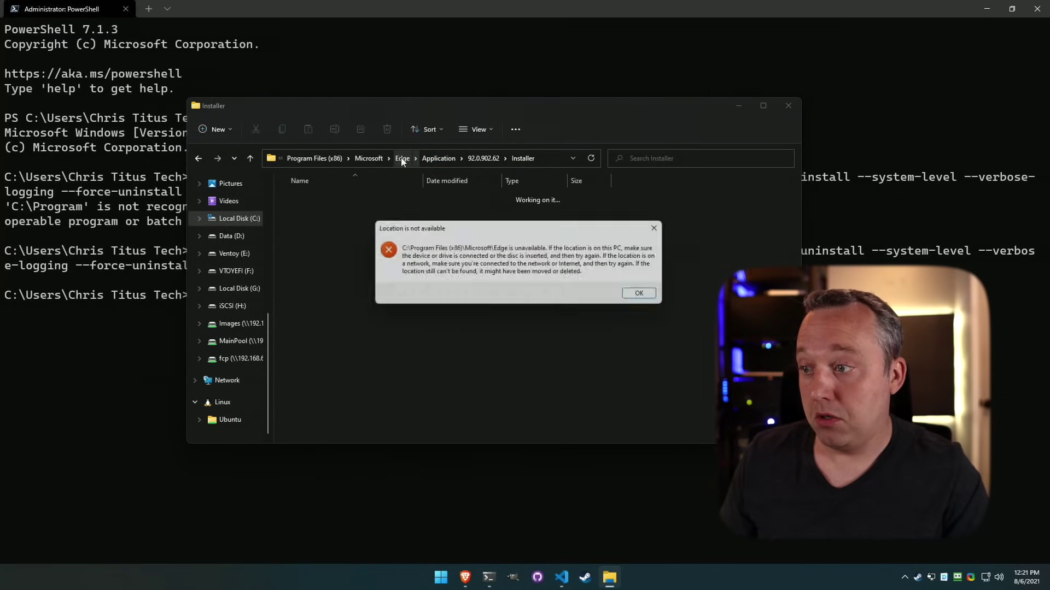
{"action": "left_click", "coordinate": [652, 297]}
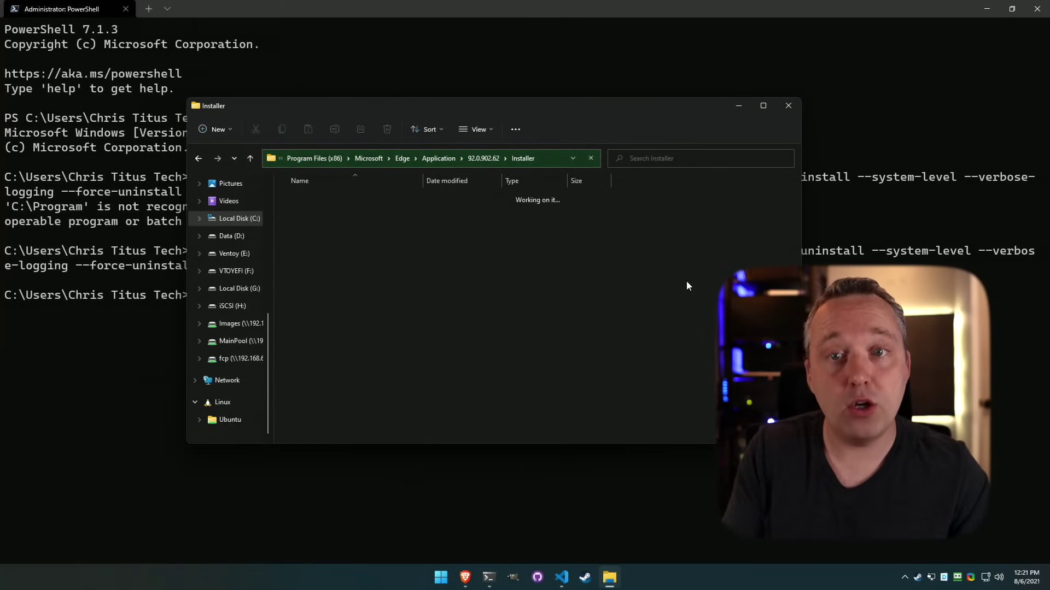
Close the Installer window, scroll the guide to 'Keep it from coming back', and copy the registry code.
{"action": "left_click", "coordinate": [784, 113]}
{"action": "key", "text": "alt+Tab"}
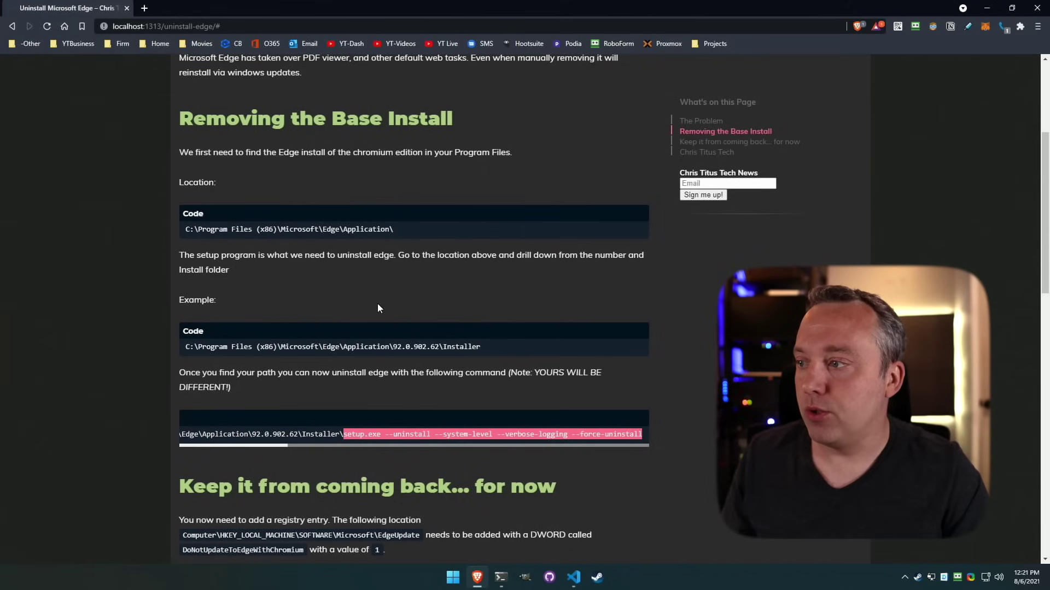
{"action": "scroll", "coordinate": [386, 290], "scroll_direction": "down", "scroll_amount": 2}
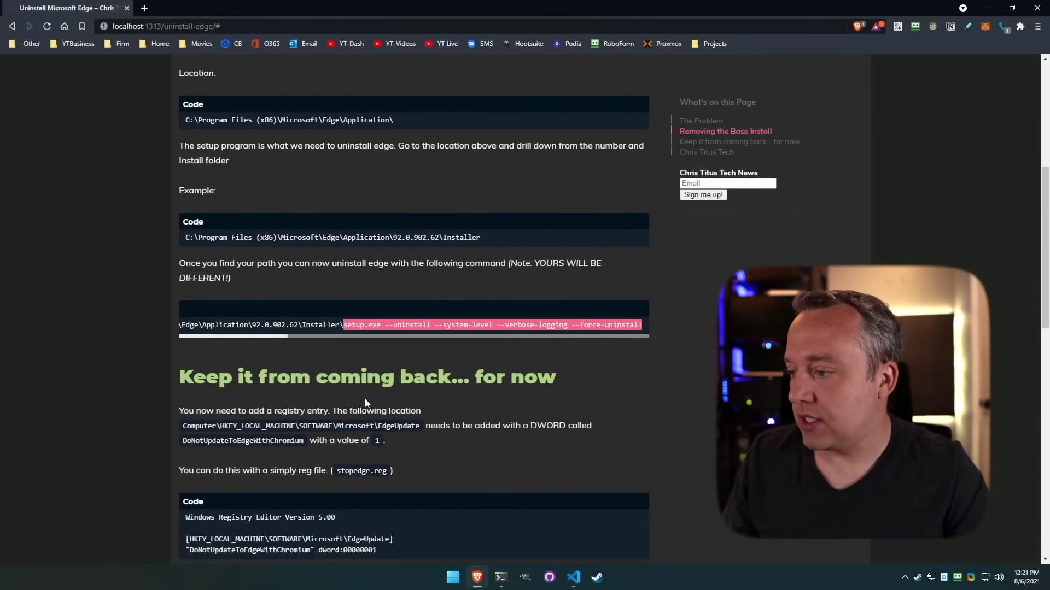
{"action": "scroll", "coordinate": [347, 389], "scroll_direction": "down", "scroll_amount": 2}
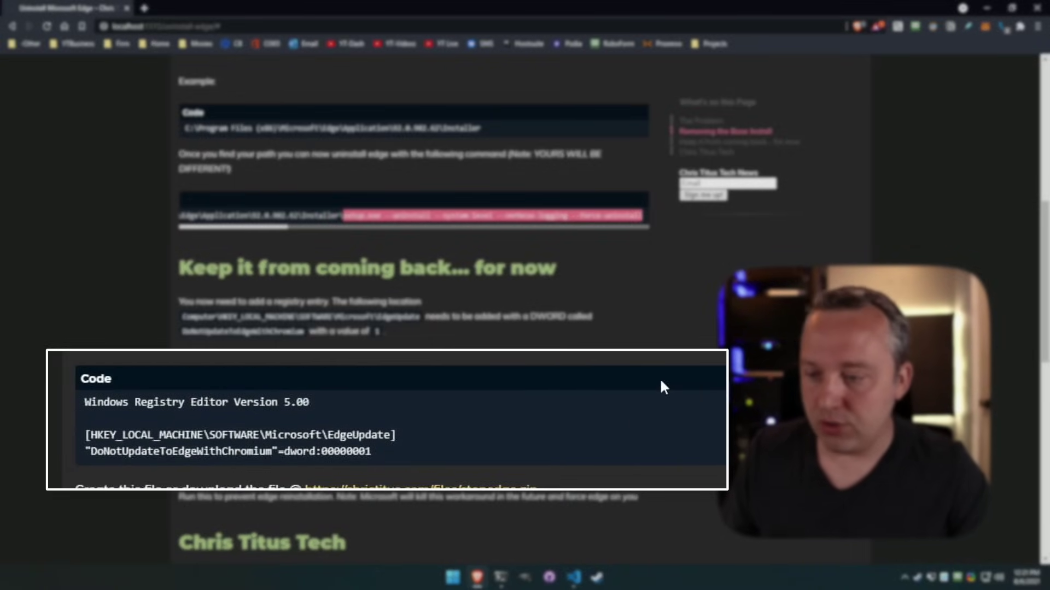
{"action": "left_click", "coordinate": [705, 378]}
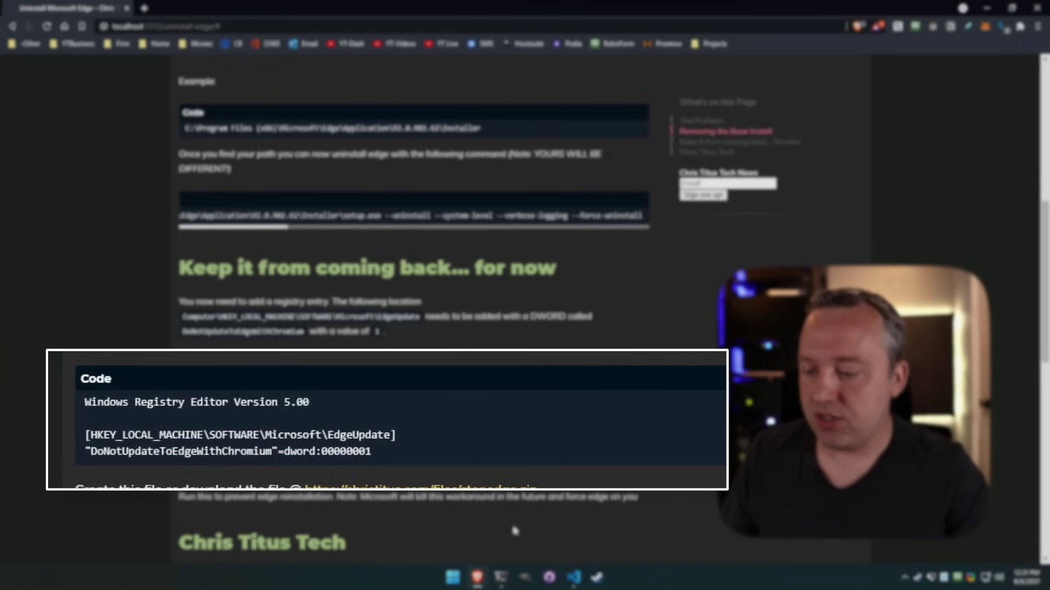
Launch Notepad++ from Start and paste the copied registry code into a new document.
{"action": "mouse_move", "coordinate": [468, 579]}
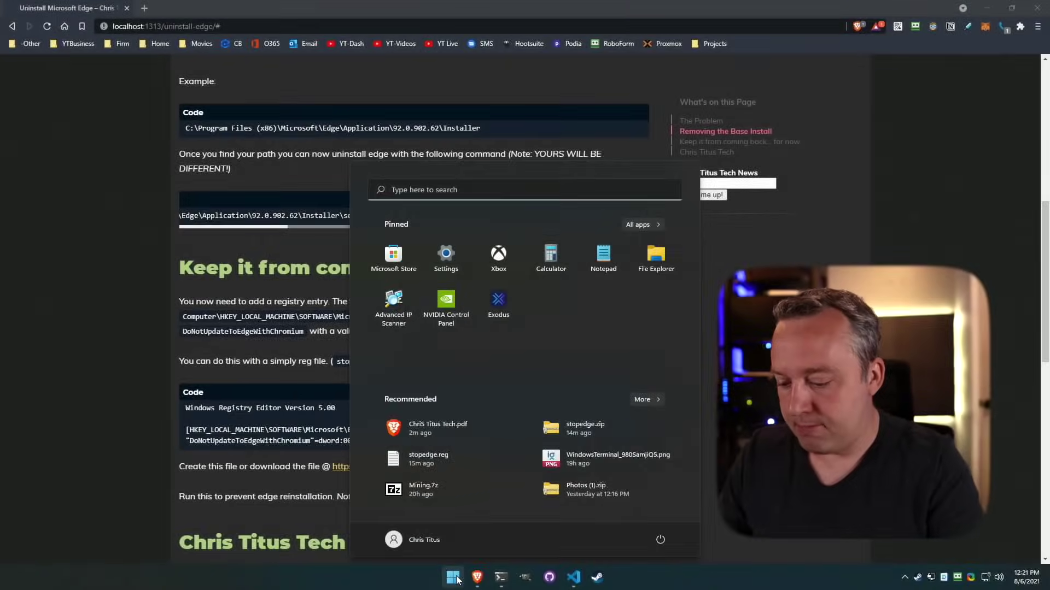
{"action": "type", "text": "notepad++"}
{"action": "key", "text": "Return"}
{"action": "key", "text": "ctrl+v"}
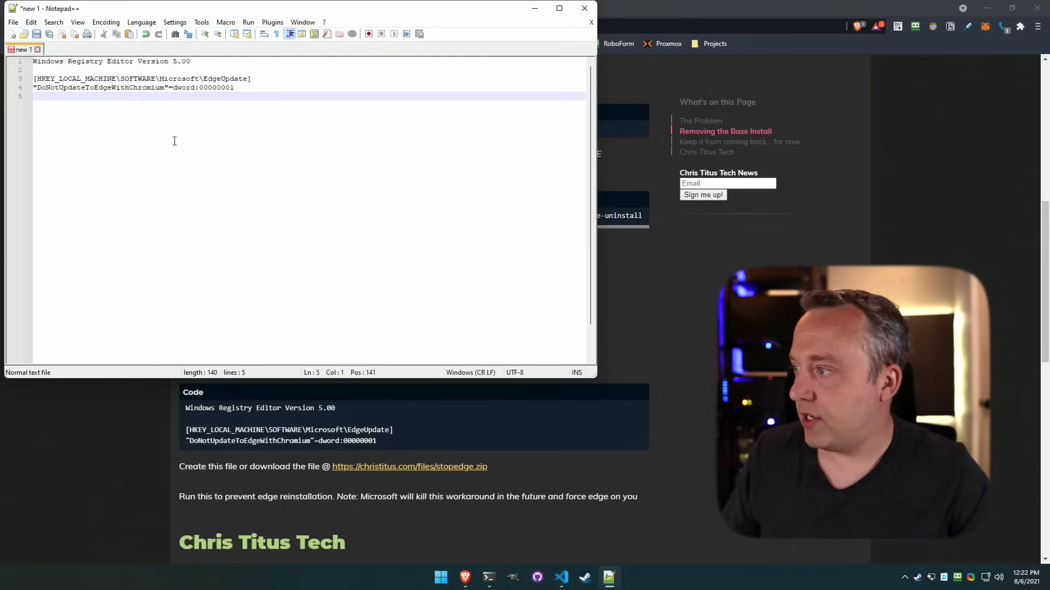
Save the document as stopedge.reg in Downloads with file type All types, then close Notepad++.
{"action": "left_click", "coordinate": [13, 22]}
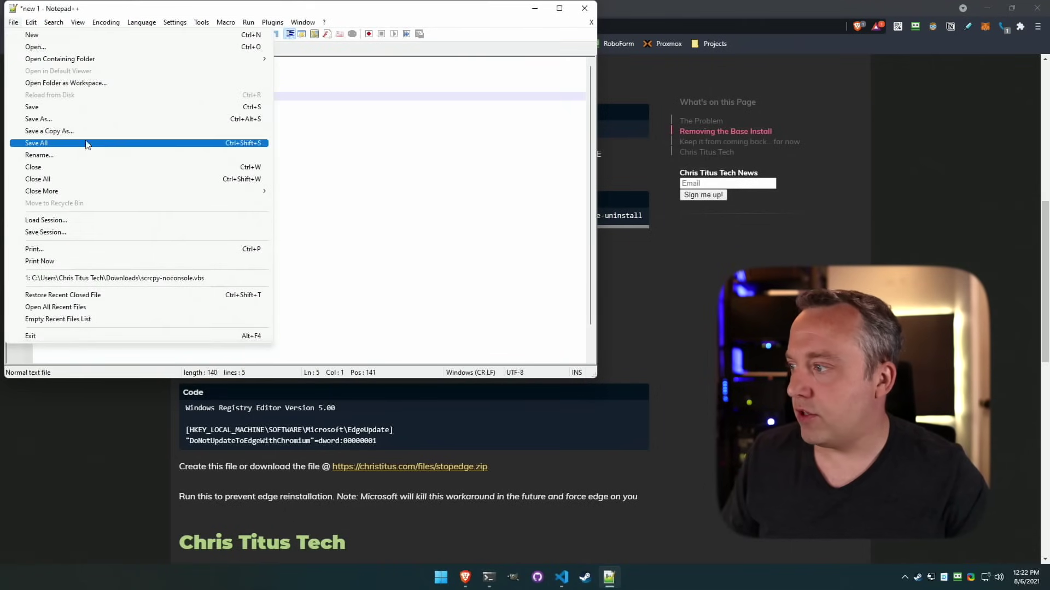
{"action": "left_click", "coordinate": [63, 119]}
{"action": "left_click", "coordinate": [331, 281]}
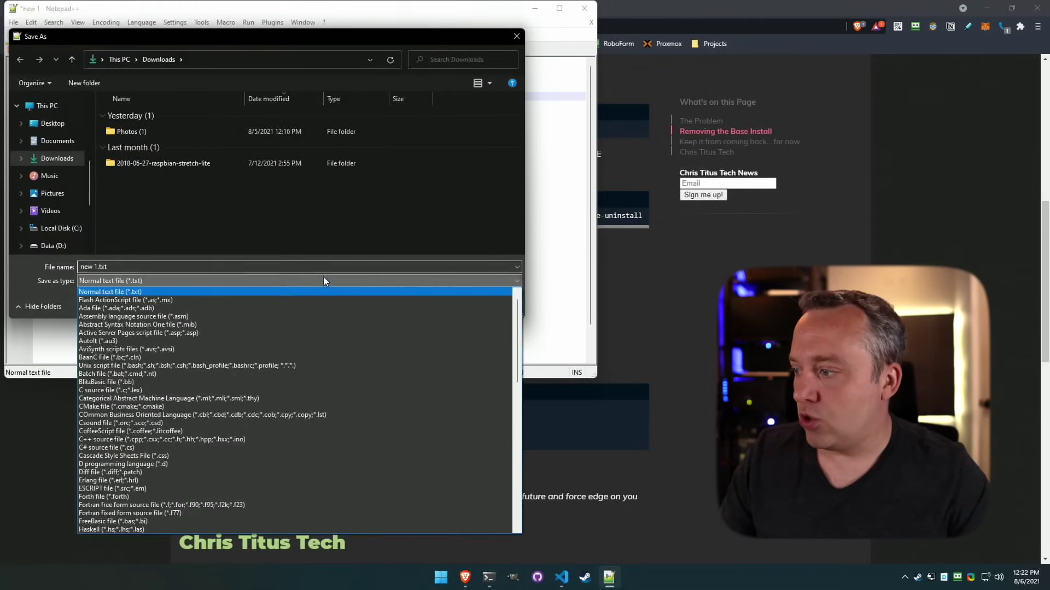
{"action": "left_click", "coordinate": [257, 308]}
{"action": "left_click", "coordinate": [155, 276]}
{"action": "type", "text": "stopedge.reg"}
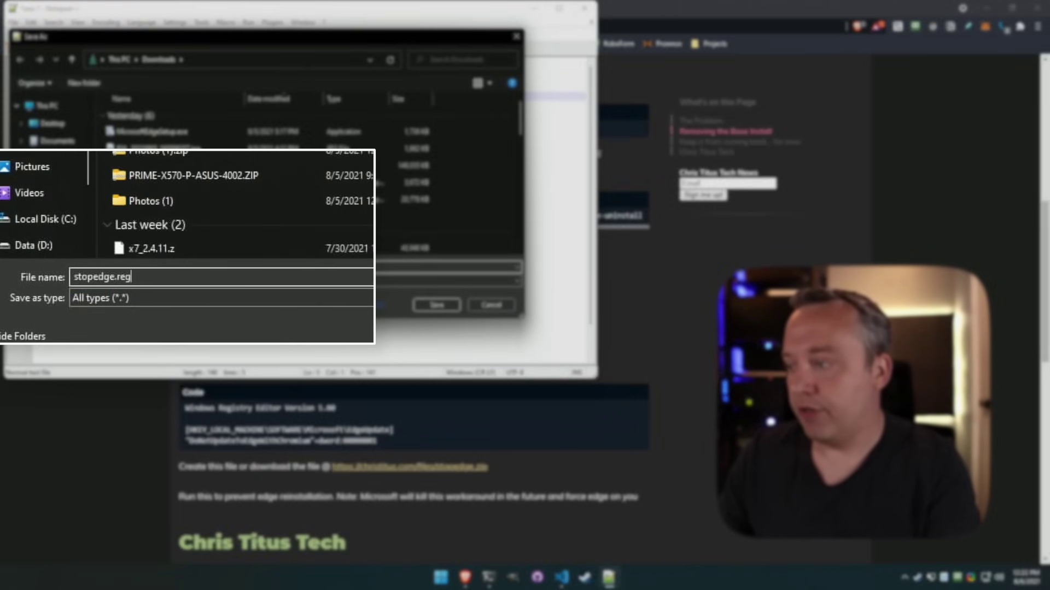
{"action": "key", "text": "Return"}
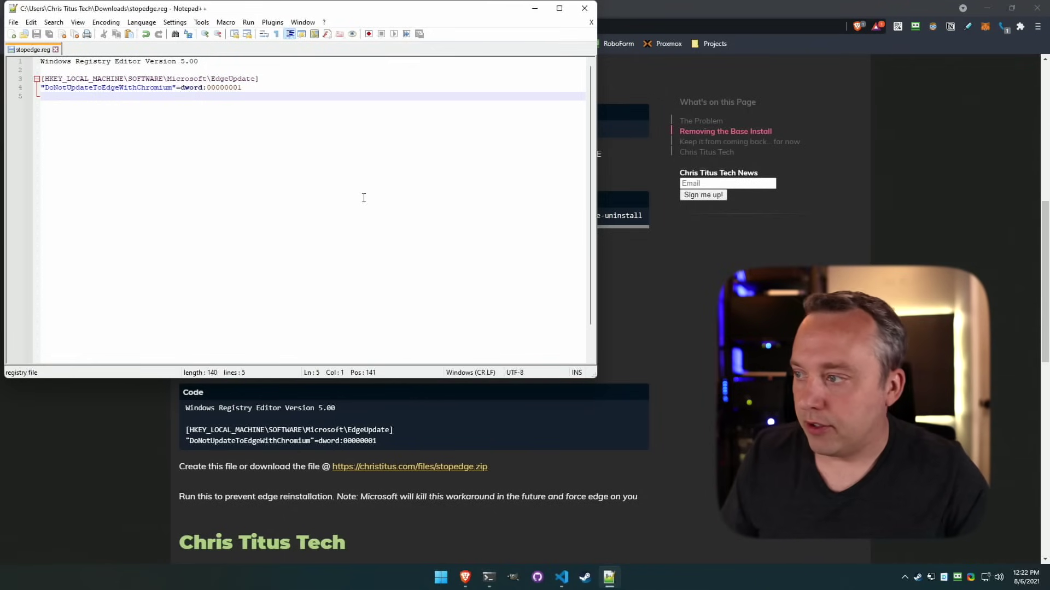
{"action": "left_click", "coordinate": [583, 10]}
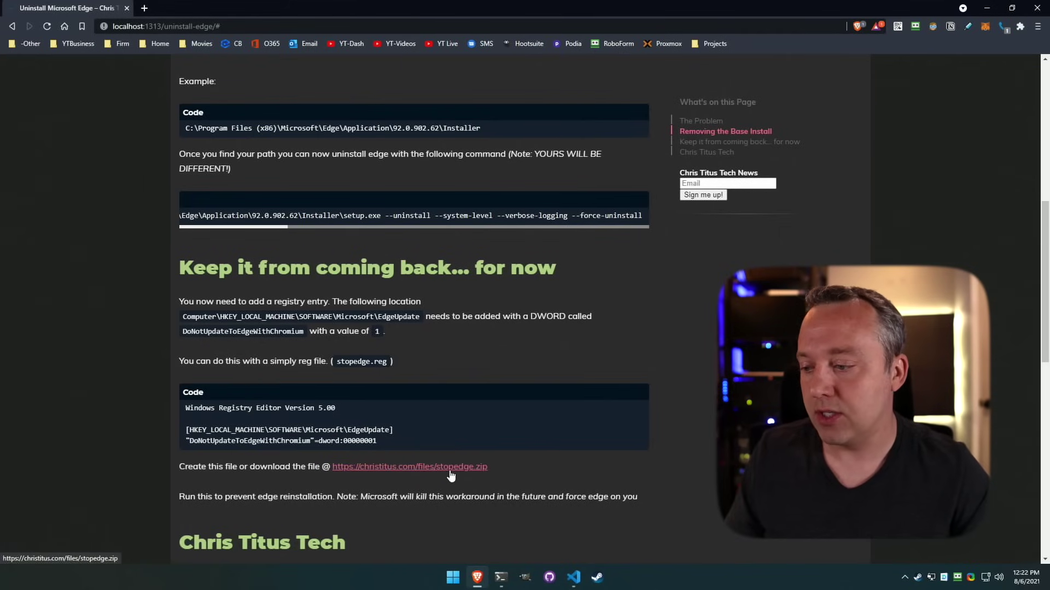
{"action": "key", "text": "super+e"}
Open stopedge.reg from Downloads to check its contents, then close the text view.
{"action": "left_click", "coordinate": [313, 213]}
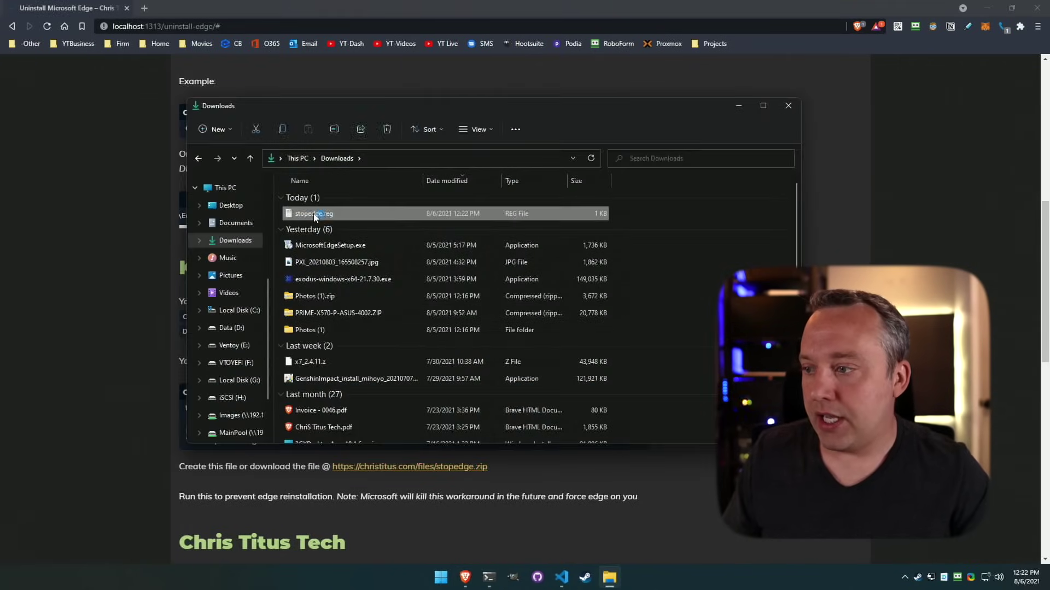
{"action": "double_click", "coordinate": [313, 213]}
{"action": "left_click", "coordinate": [932, 27]}
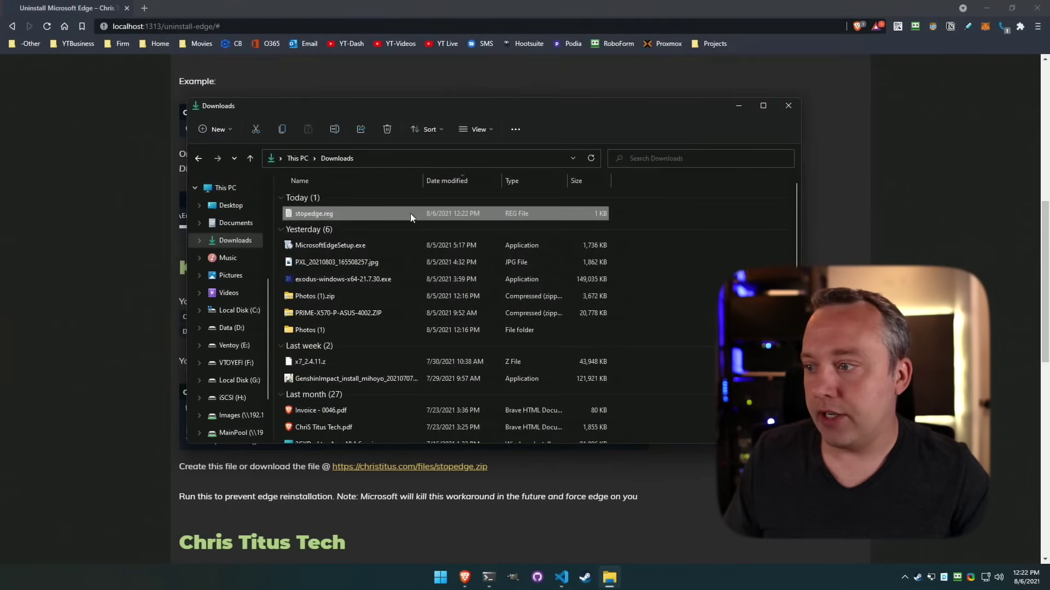
Merge stopedge.reg into the registry with Registry Editor, approving the change and dismissing the success message.
{"action": "right_click", "coordinate": [329, 211]}
{"action": "mouse_move", "coordinate": [391, 264]}
{"action": "left_click", "coordinate": [533, 280]}
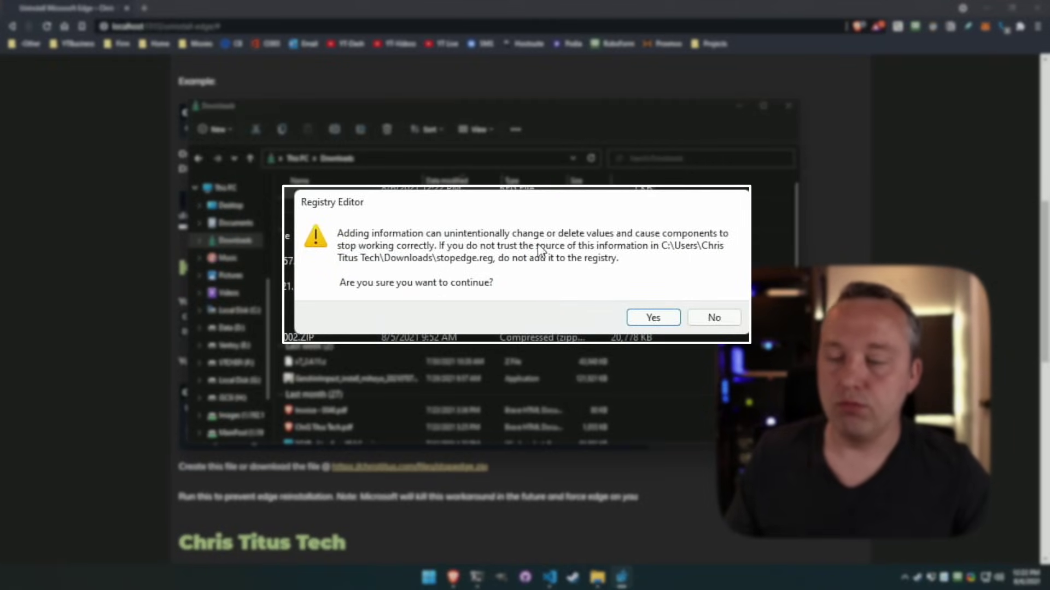
{"action": "left_click", "coordinate": [656, 320]}
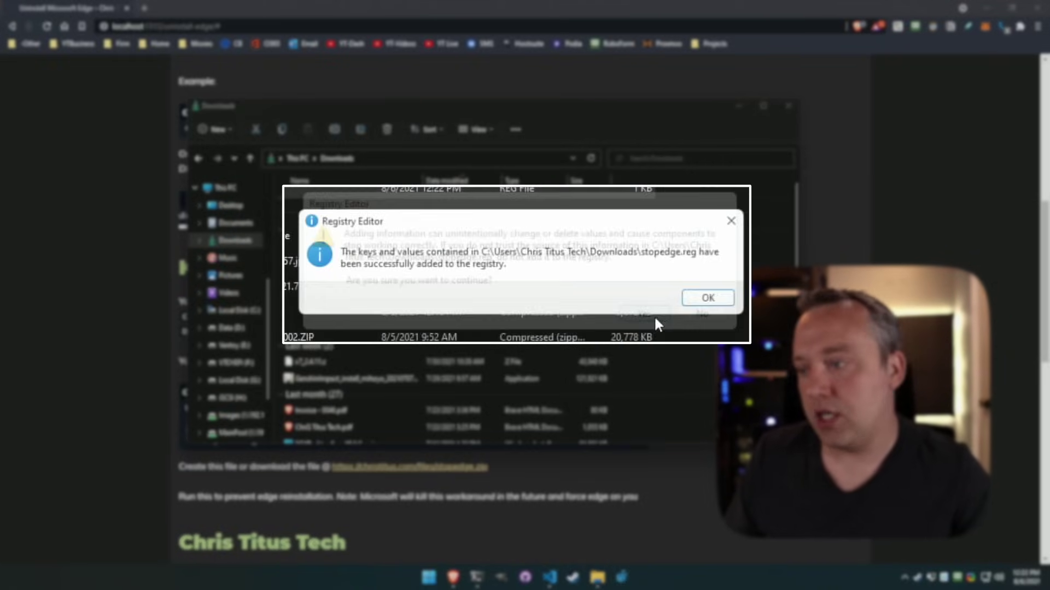
{"action": "left_click", "coordinate": [729, 306]}
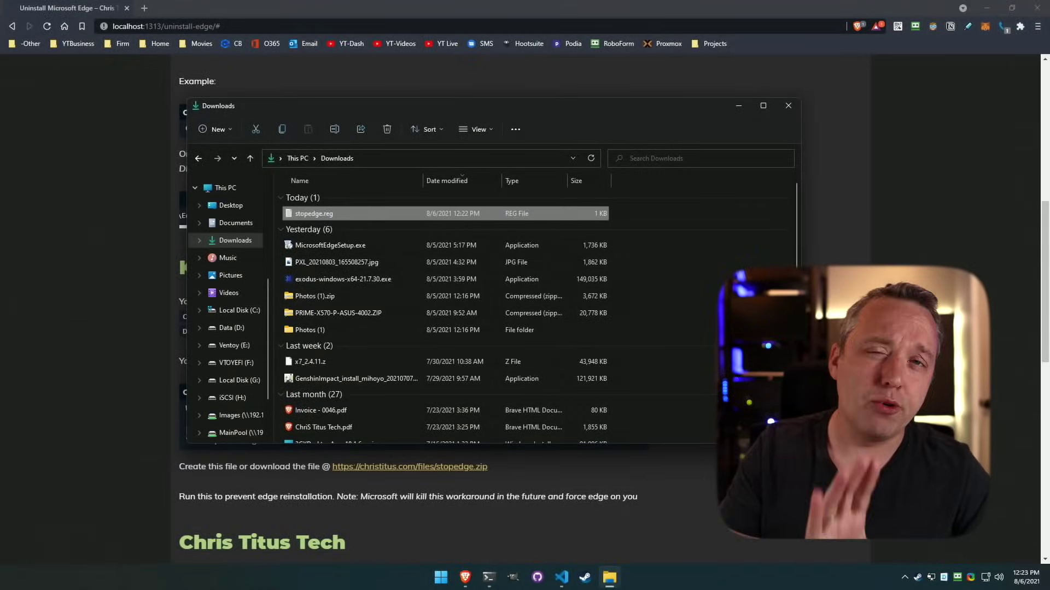
{"action": "key", "text": "super+r"}
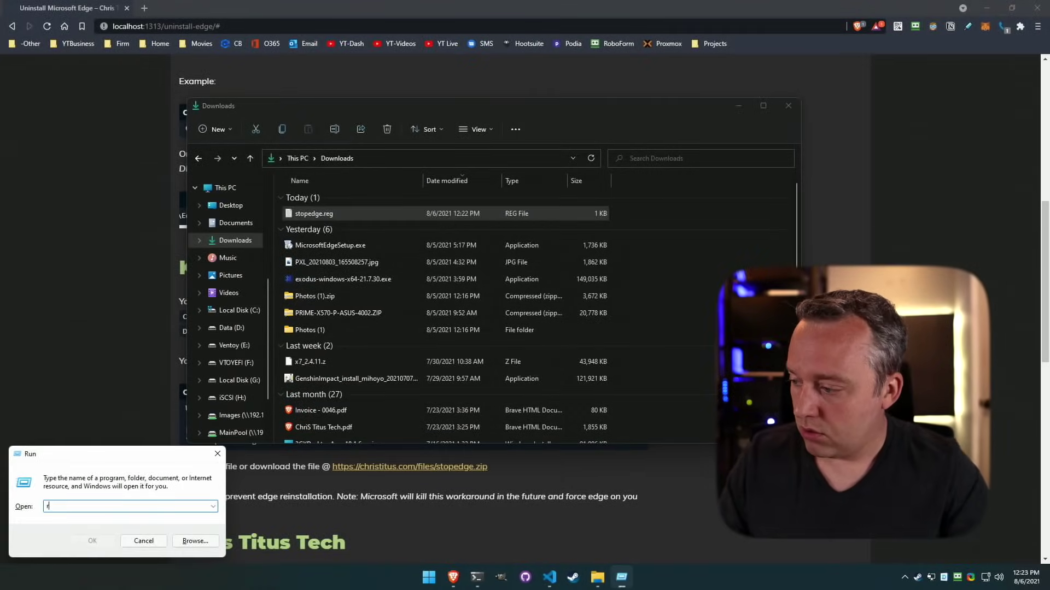
Run regedit to check the EdgeUpdate key for DoNotUpdateToEdgeWithChromium set to 1.
{"action": "type", "text": "regedit"}
{"action": "key", "text": "Return"}
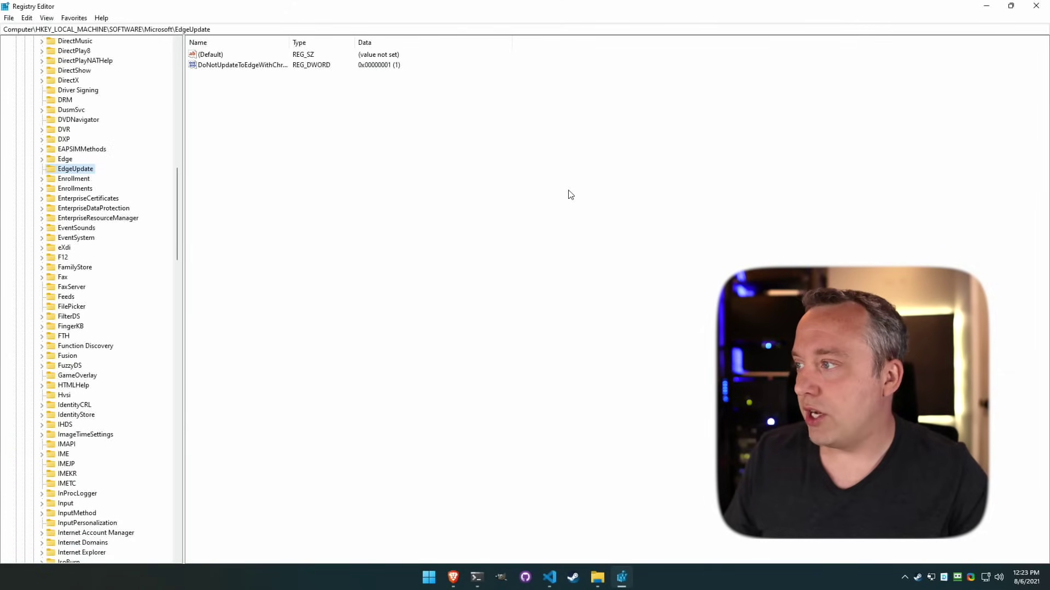